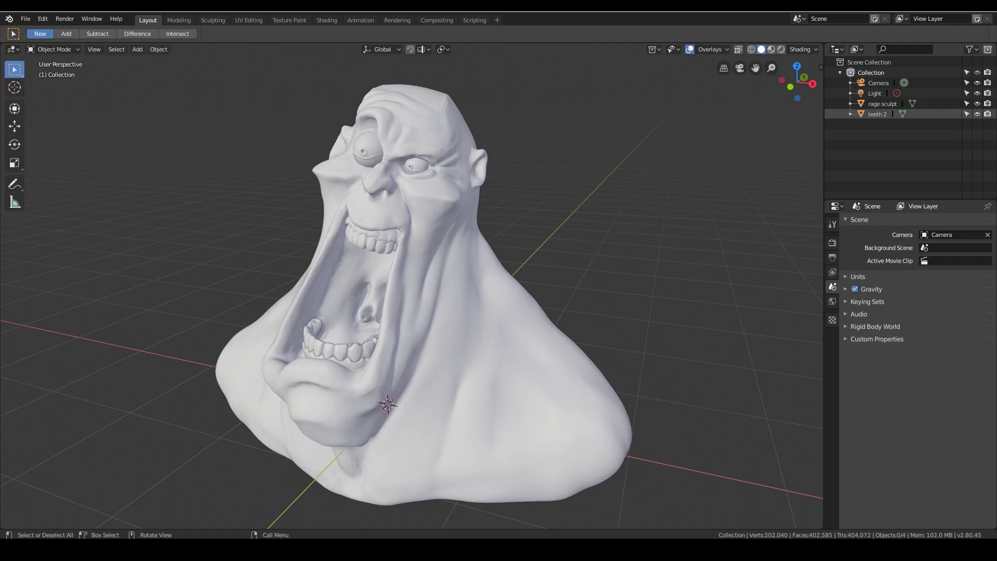
- Select the rage sculpt bust and show its modifier stack in the Modifier tab
mouse_move(377, 345)
middle_mouse_down()
mouse_move(418, 342)
mouse_move(397, 317)
middle_mouse_up()
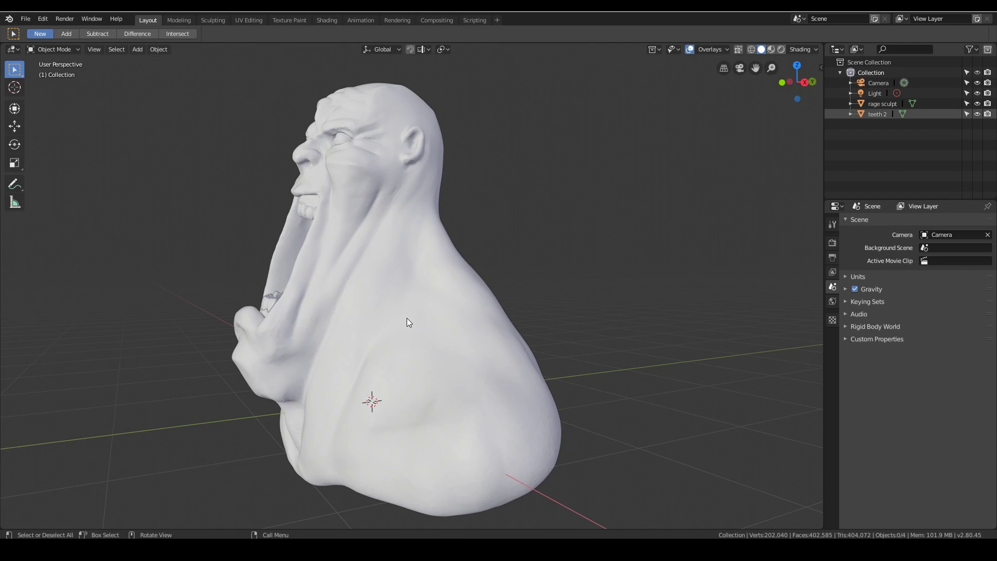
mouse_move(486, 334)
middle_mouse_down()
mouse_move(454, 327)
mouse_move(632, 301)
middle_mouse_up()
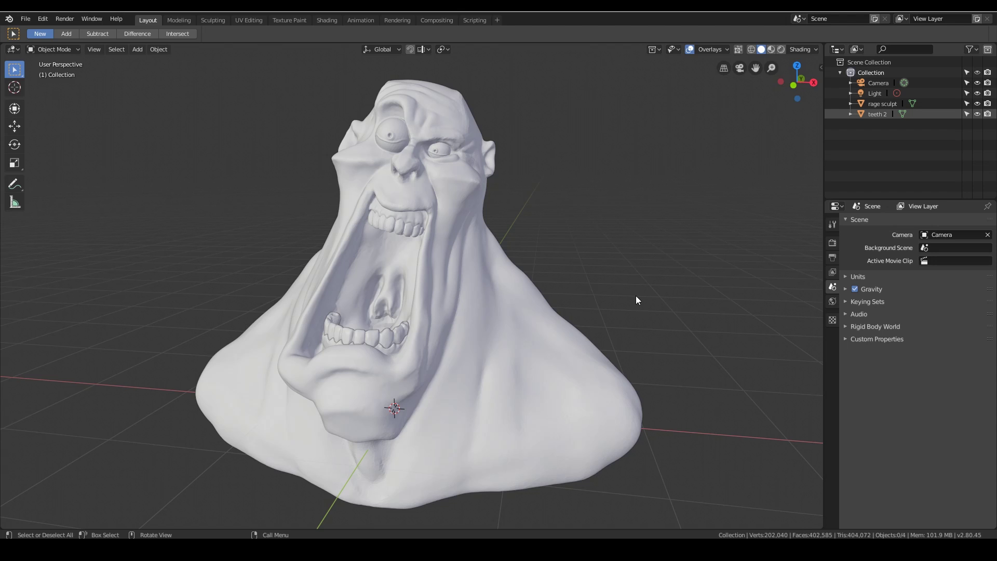
left_click(454, 208)
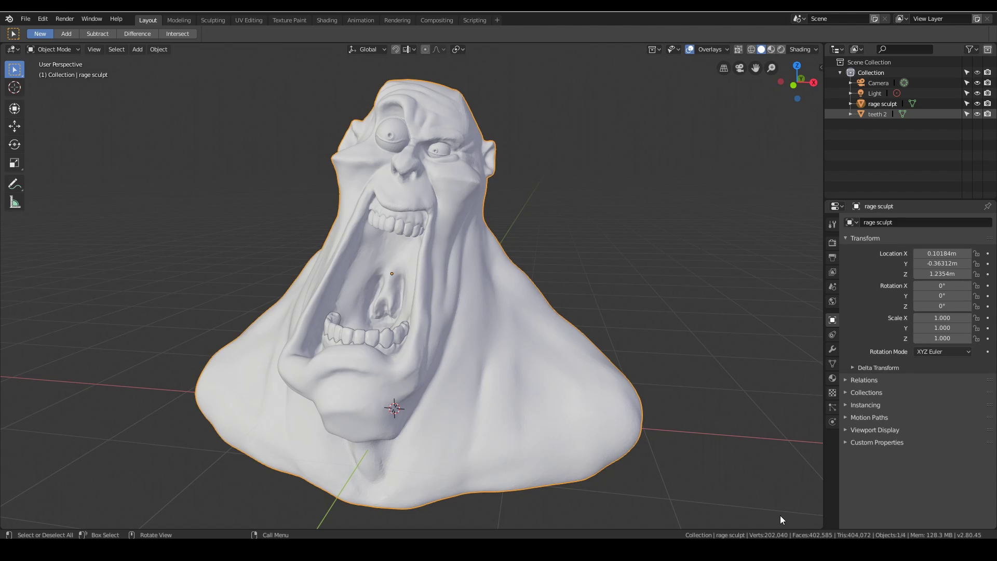
left_click(832, 350)
left_click(867, 221)
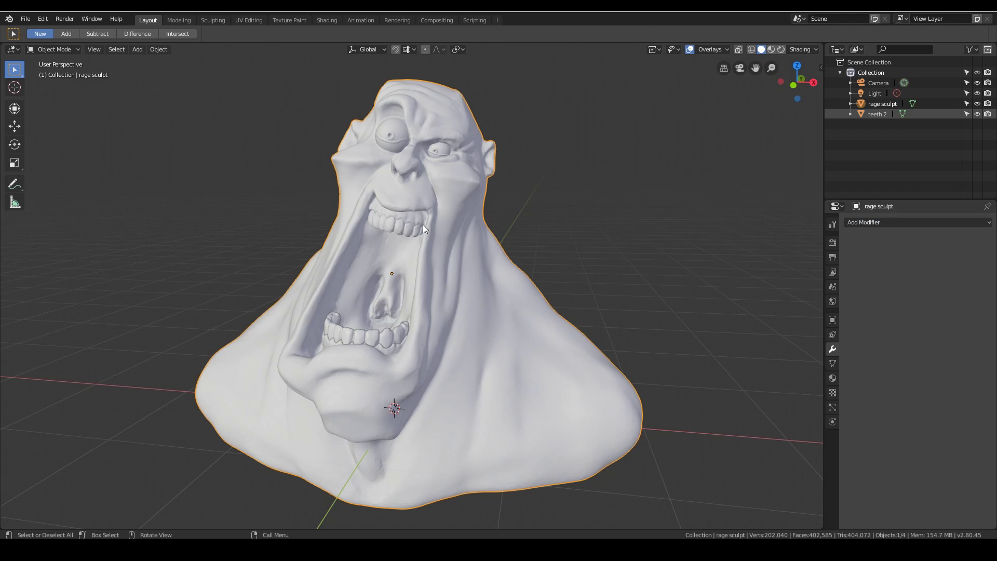
- Select the teeth 2 object inside the mouth and zoom in on it from several angles
left_click(373, 344)
mouse_move(371, 385)
middle_mouse_down()
mouse_move(341, 417)
mouse_move(375, 383)
mouse_move(512, 345)
mouse_move(500, 345)
mouse_move(501, 360)
mouse_move(385, 368)
mouse_move(363, 382)
mouse_move(395, 398)
mouse_move(469, 349)
middle_mouse_up()
scroll(489, 354, "up", 6)
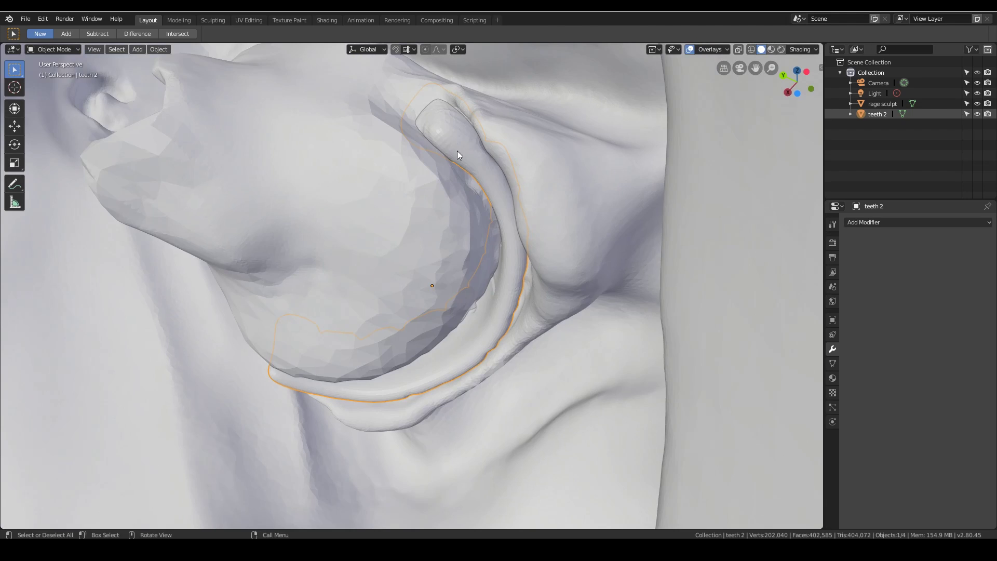
middle_click_drag(458, 150, 471, 169)
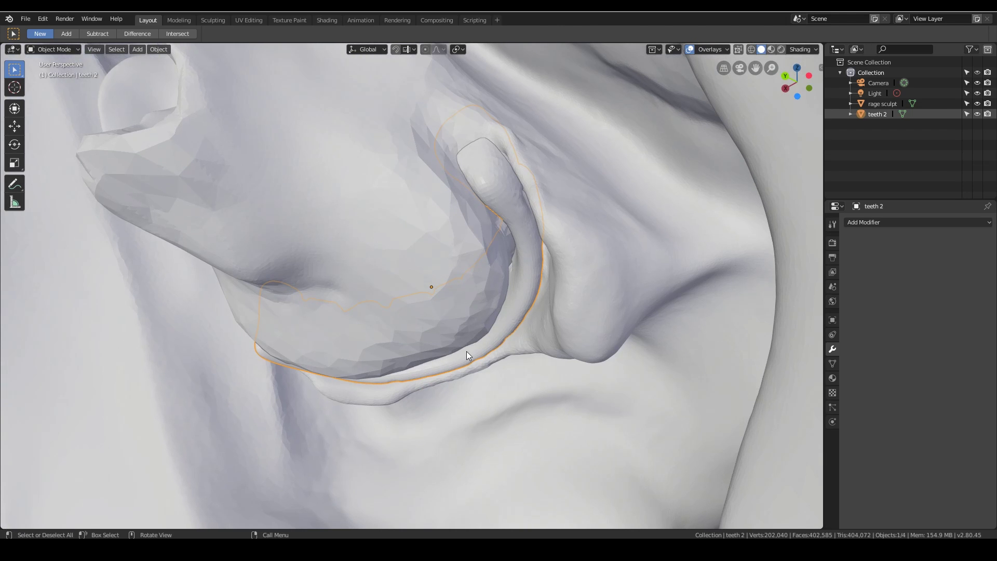
mouse_move(514, 316)
middle_mouse_down()
mouse_move(524, 344)
mouse_move(355, 360)
mouse_move(395, 328)
mouse_move(544, 352)
middle_mouse_up()
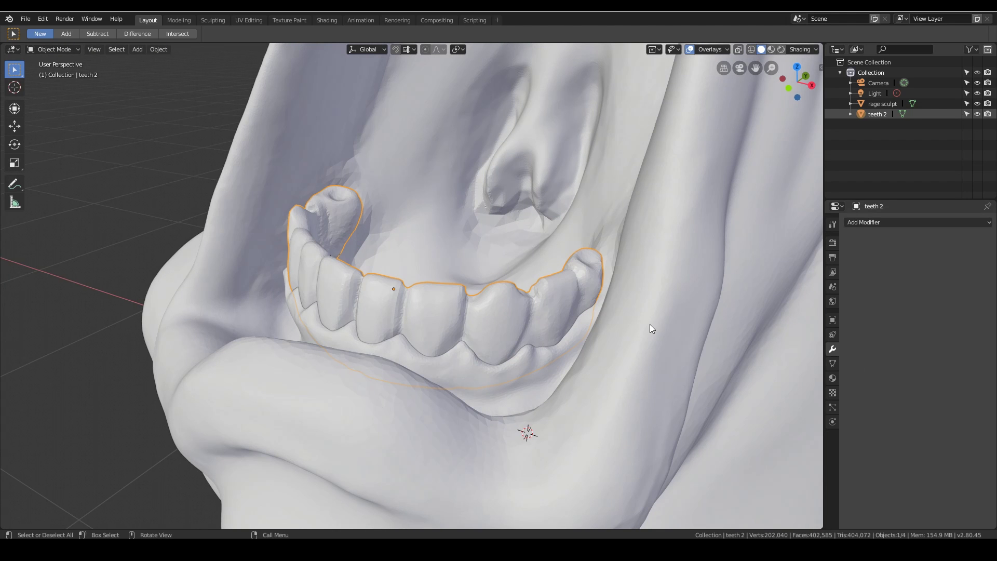
left_click(872, 222)
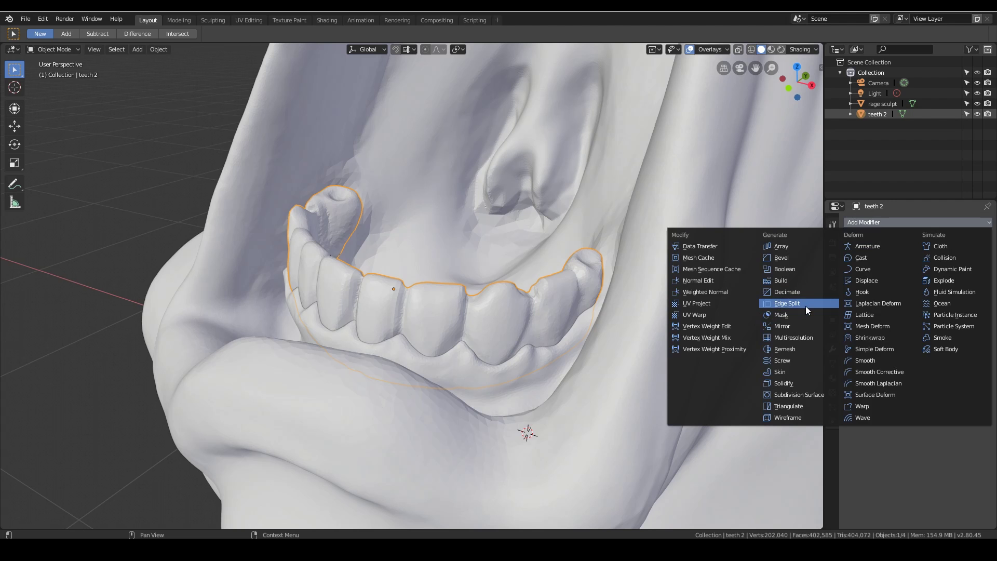
left_click(793, 269)
left_click(876, 279)
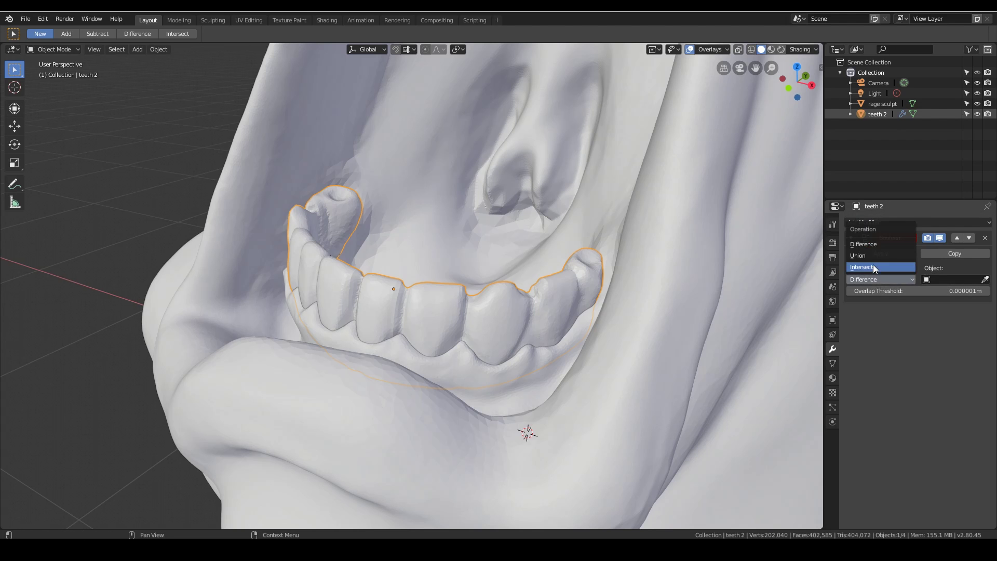
left_click(871, 260)
left_click(986, 280)
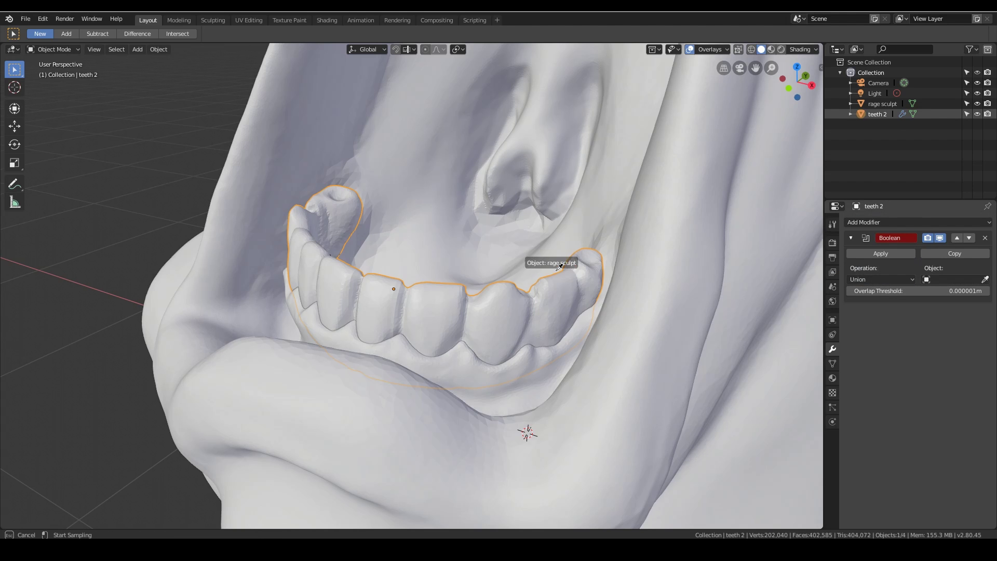
left_click(658, 358)
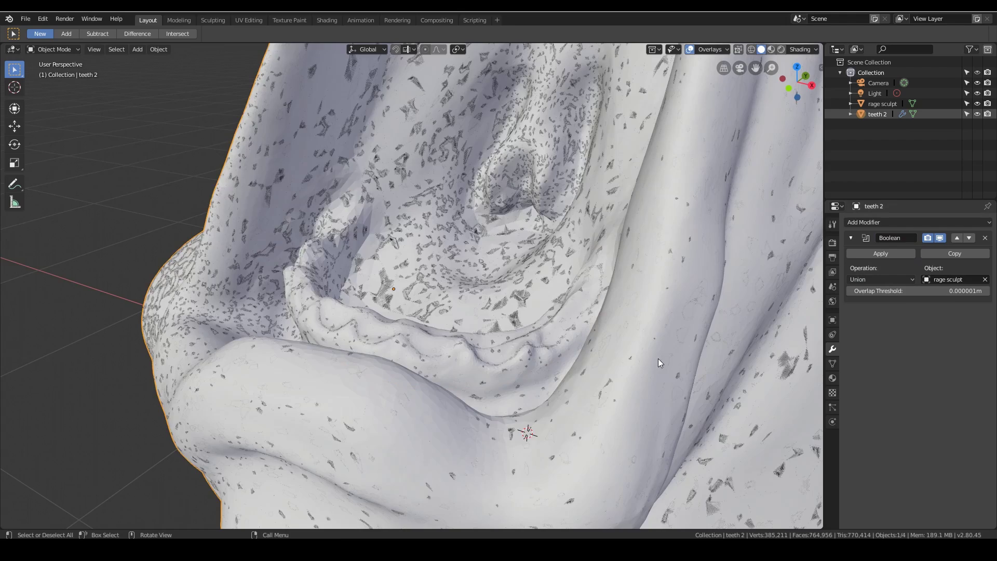
mouse_move(659, 359)
middle_mouse_down()
mouse_move(520, 359)
mouse_move(527, 386)
mouse_move(509, 372)
mouse_move(544, 360)
mouse_move(497, 326)
middle_mouse_up()
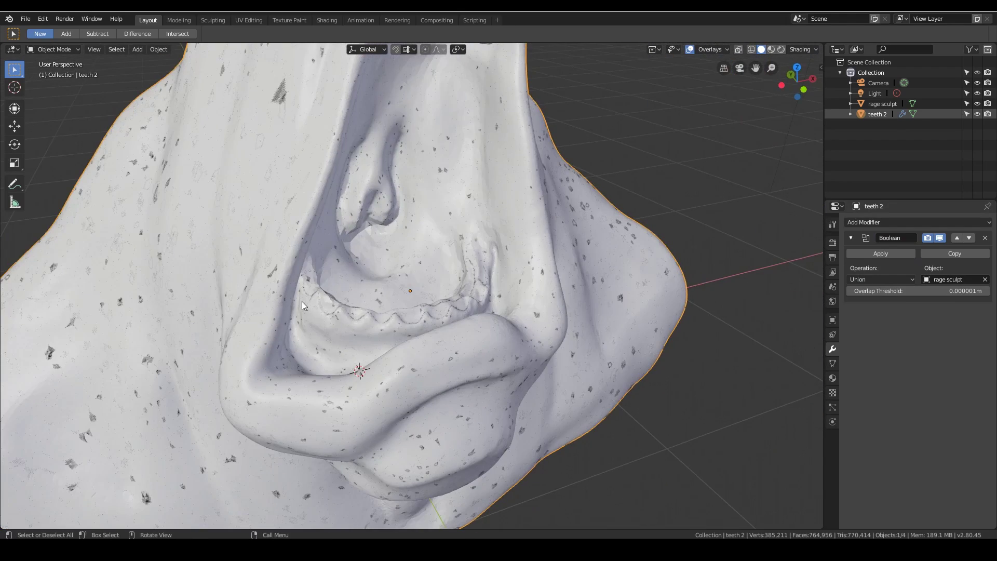
middle_click_drag(375, 341, 594, 360)
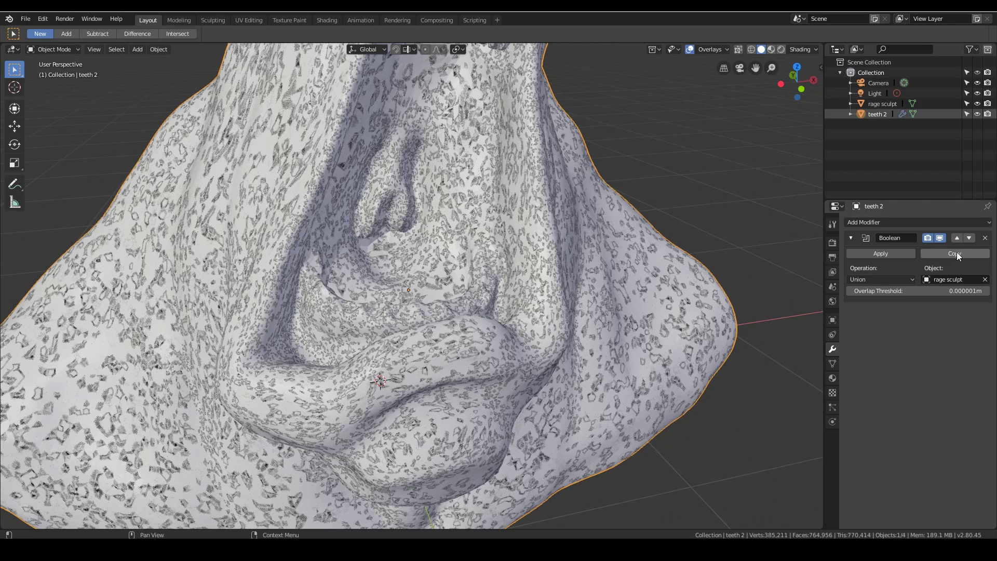
left_click(985, 237)
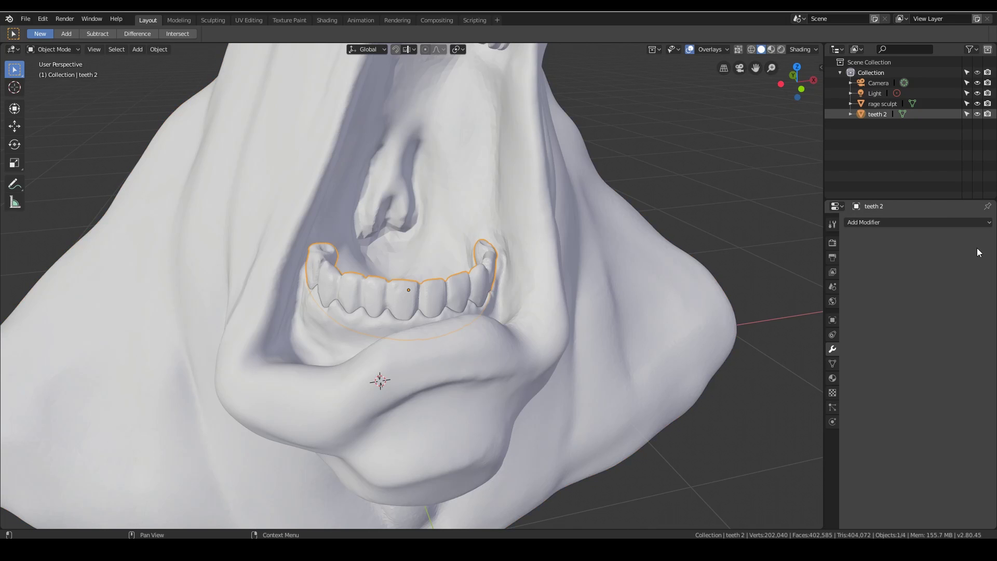
middle_click_drag(540, 338, 589, 236)
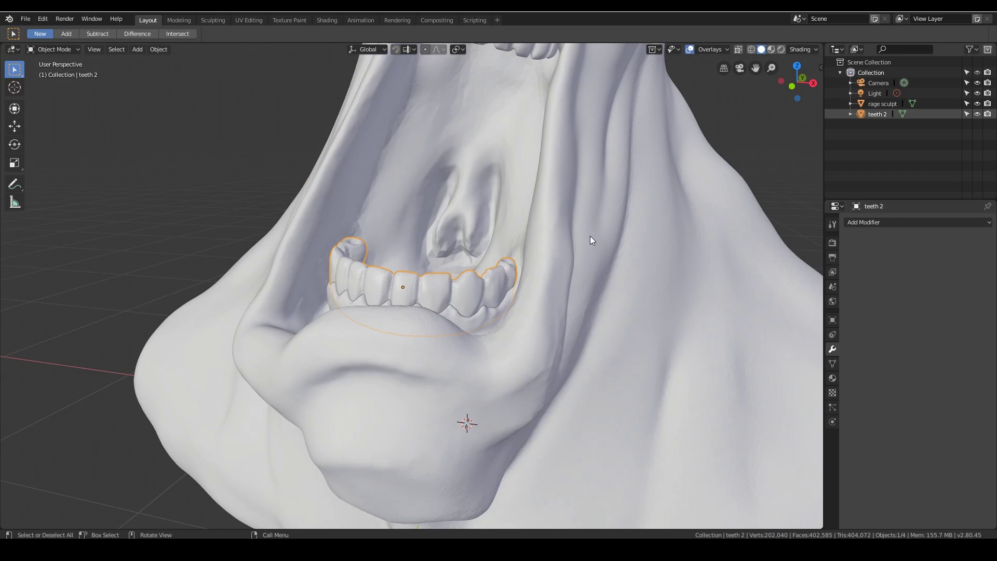
- Apply a Boolean Union with teeth 2 on rage sculpt, then select teeth 2
left_click(590, 236)
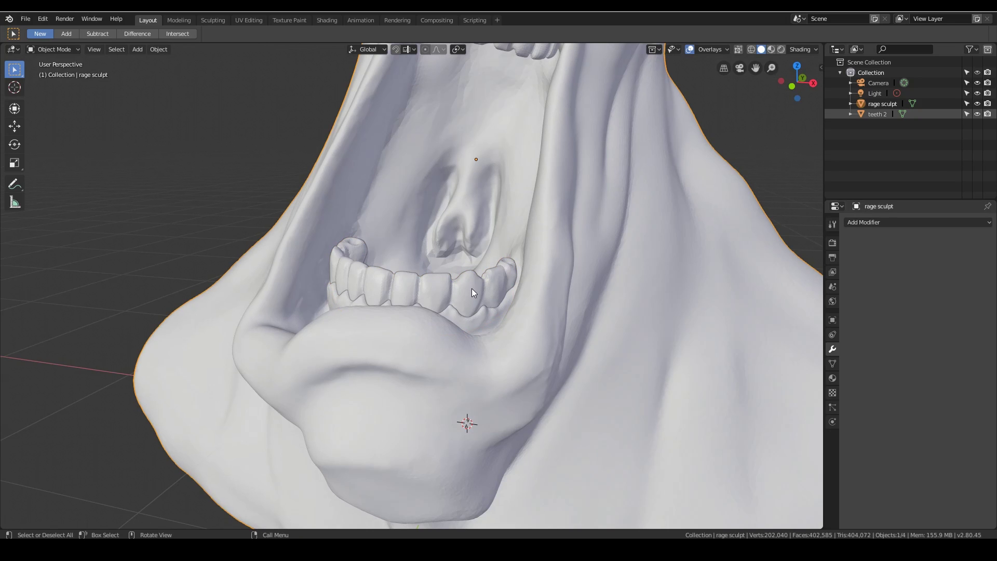
left_click(878, 222)
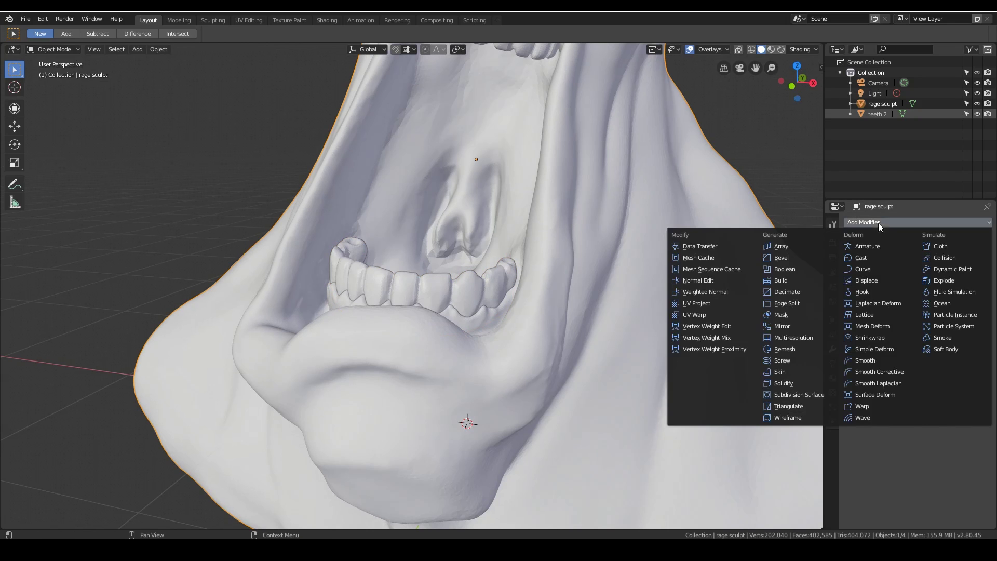
left_click(780, 267)
left_click(985, 279)
left_click(516, 304)
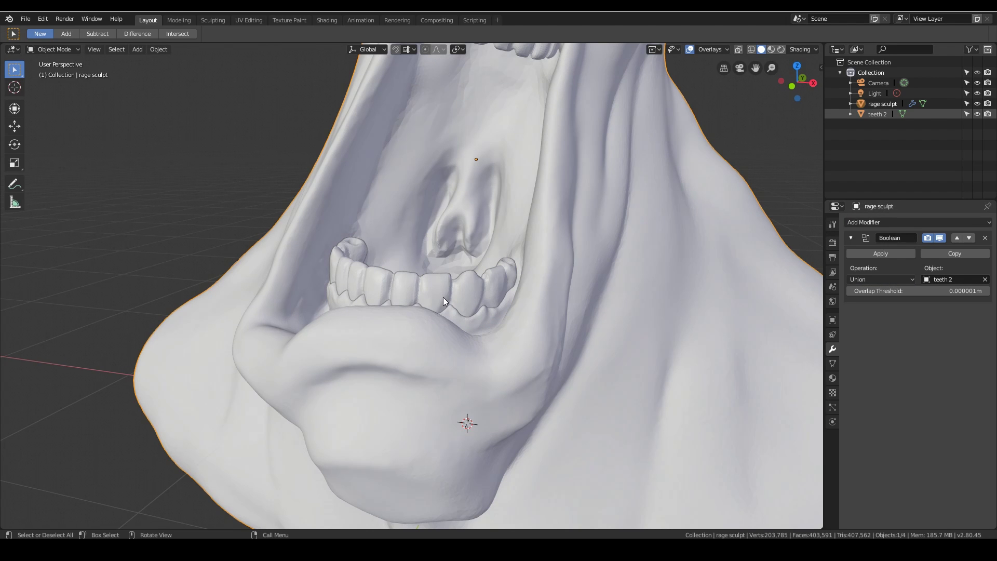
left_click(878, 255)
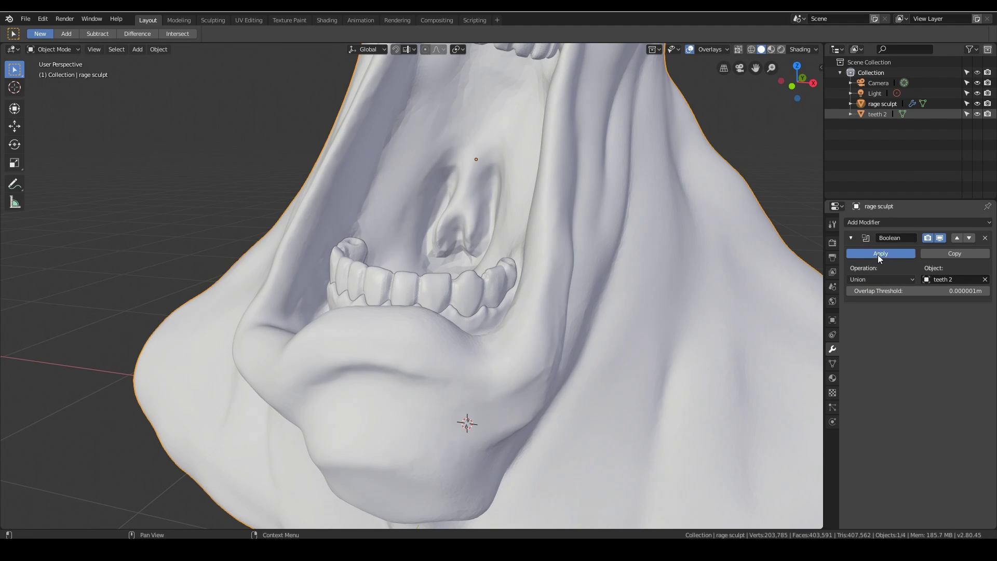
left_click(442, 300)
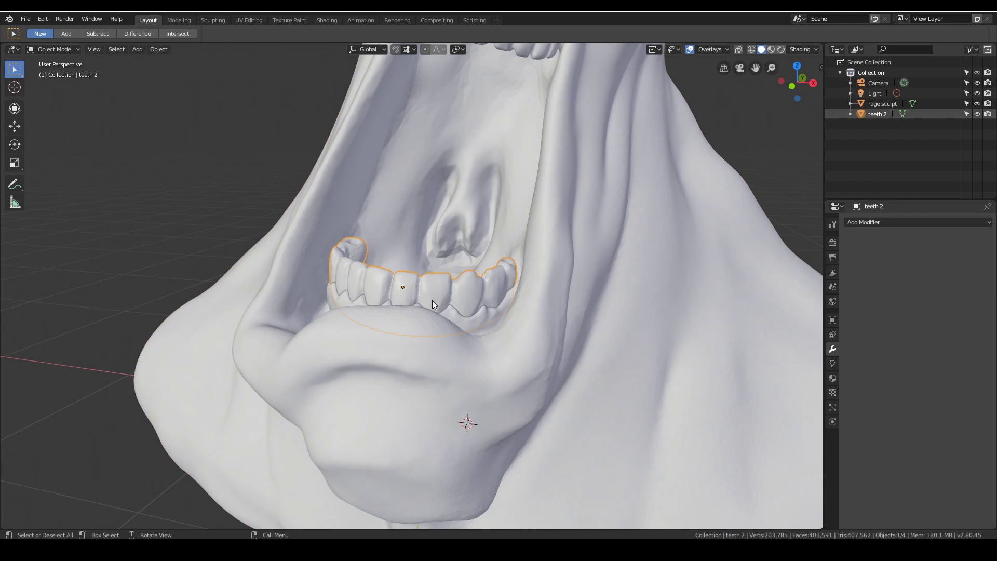
- Test-move teeth 2 out of the mouth, undo, and reposition it inside the jaw
key("g")
left_click(263, 307)
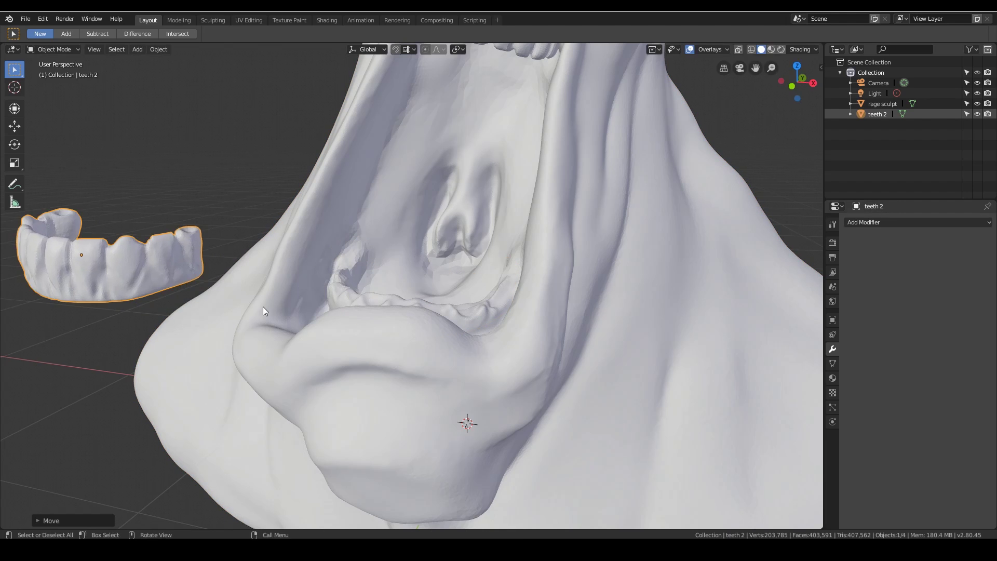
mouse_move(262, 311)
middle_mouse_down()
mouse_move(433, 355)
mouse_move(398, 331)
middle_mouse_up()
scroll(401, 343, "up", 5)
scroll(399, 331, "down", 8)
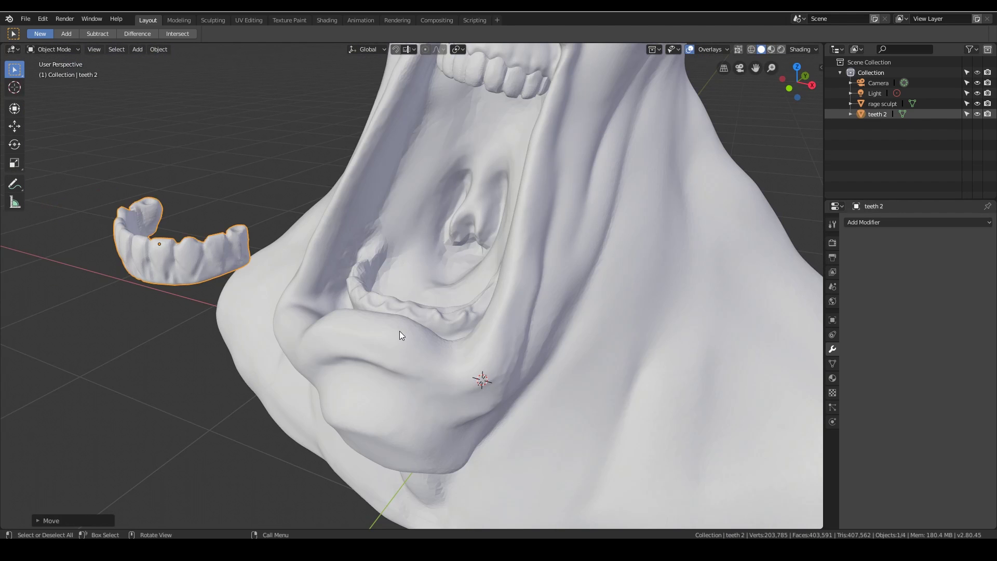
key("ctrl+z")
middle_click_drag(409, 334, 490, 346)
scroll(428, 310, "up", 4)
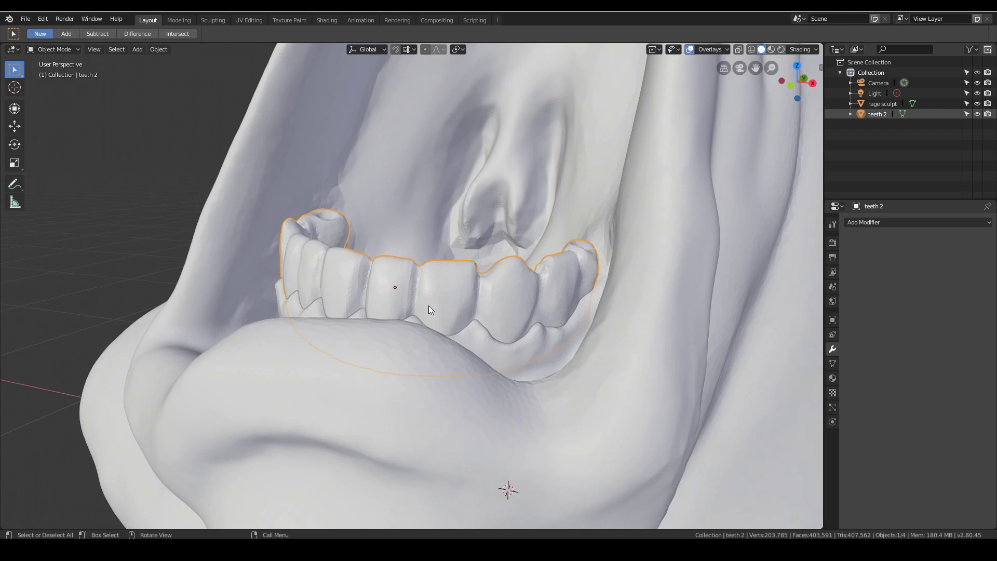
key("g")
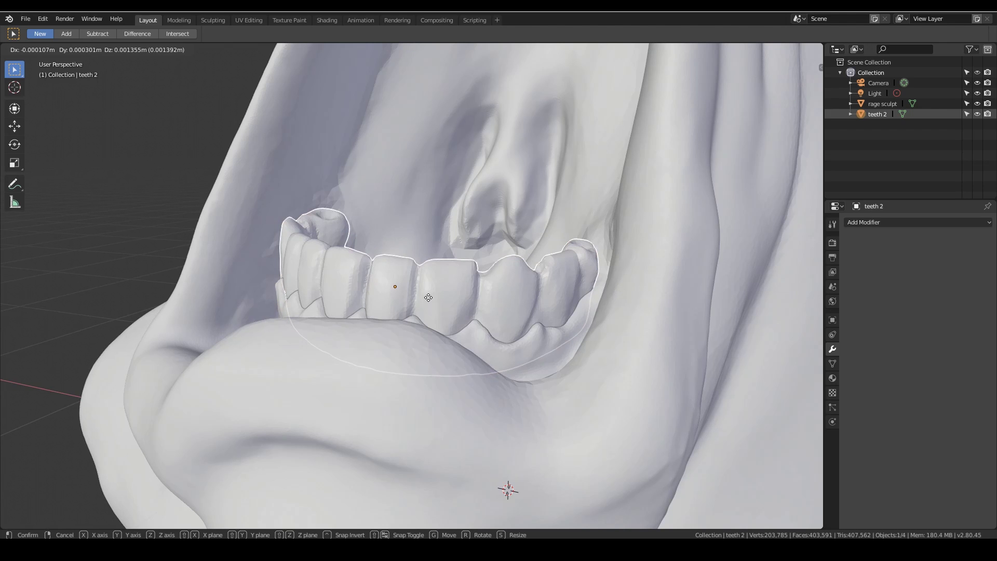
left_click(432, 288)
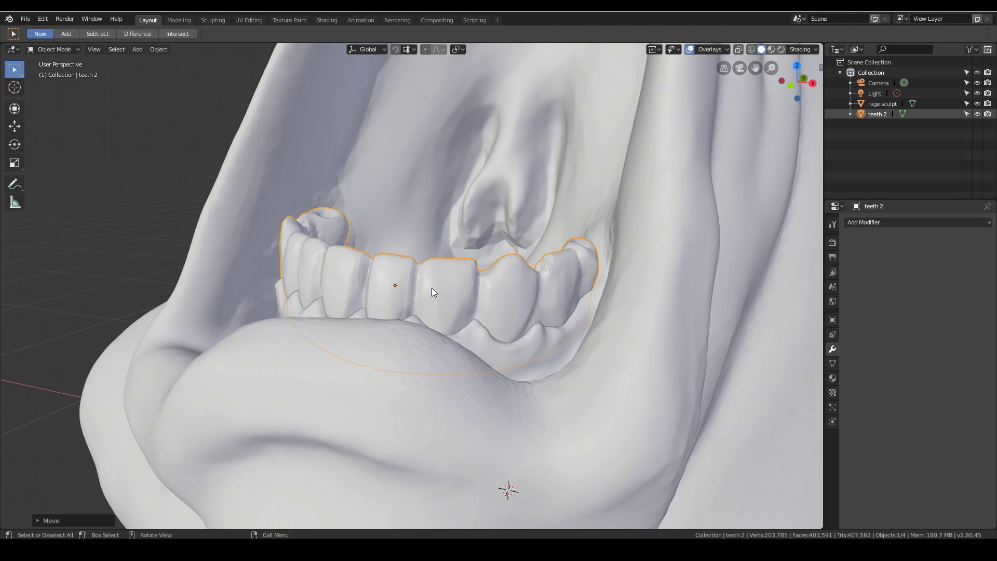
- Add a Boolean to rage sculpt, remove it again, and move teeth 2 aside
left_click(652, 342)
left_click(457, 288)
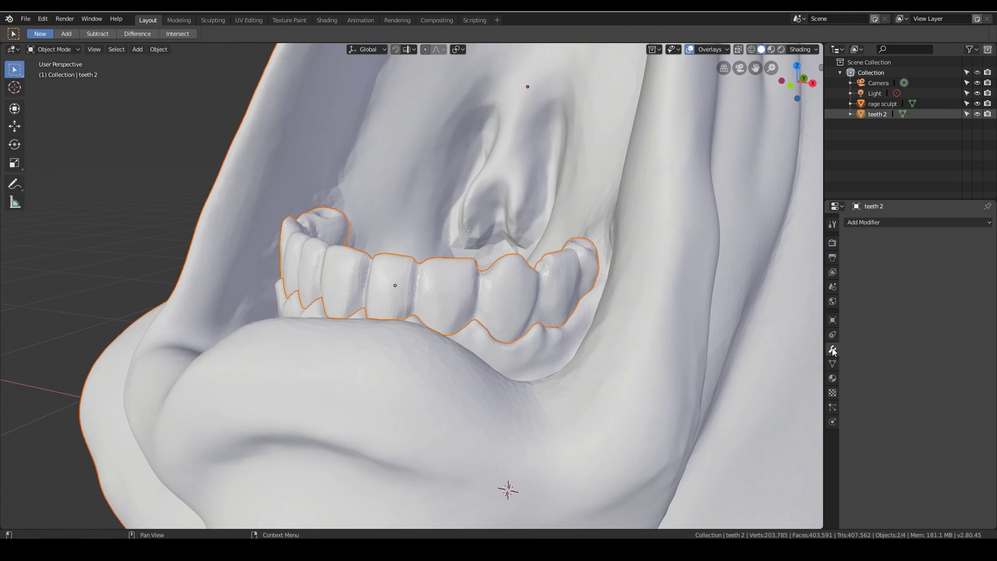
left_click(675, 260)
left_click(904, 221)
left_click(769, 258)
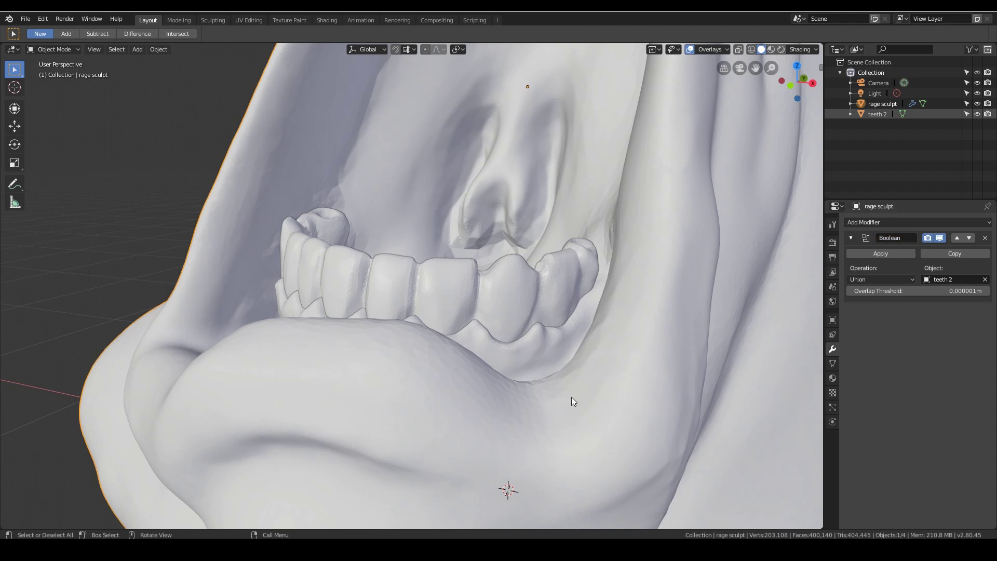
key("ctrl+z")
left_click(436, 273)
key("g")
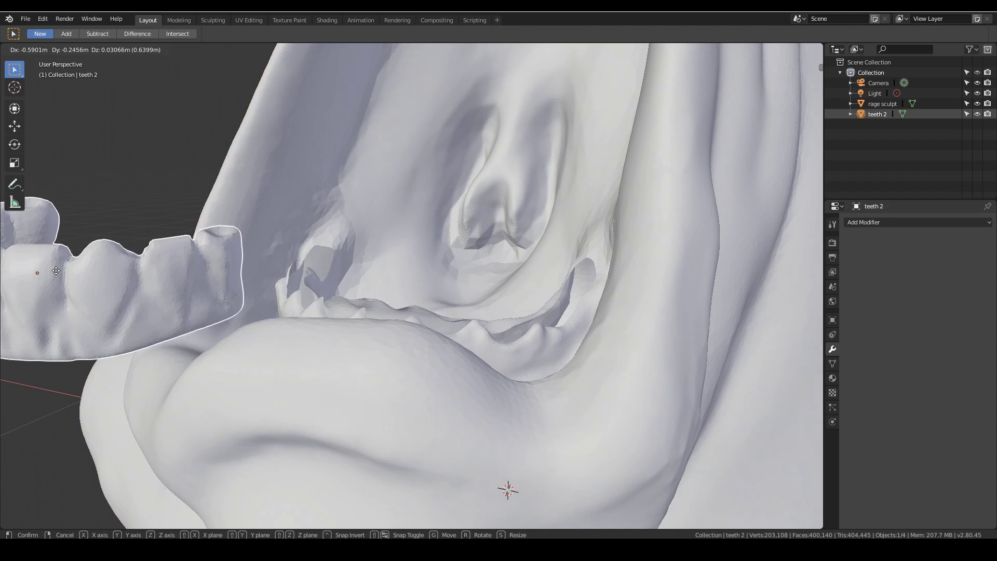
left_click(34, 273)
middle_click_drag(165, 289, 422, 368)
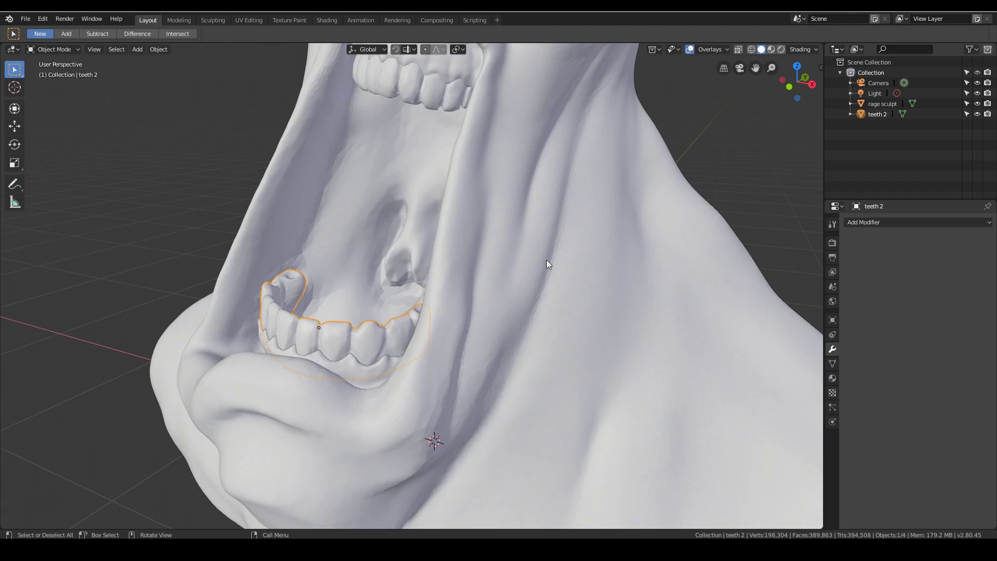
- Show the transform values and apply teeth 2's location so it reads 0 m
key("n")
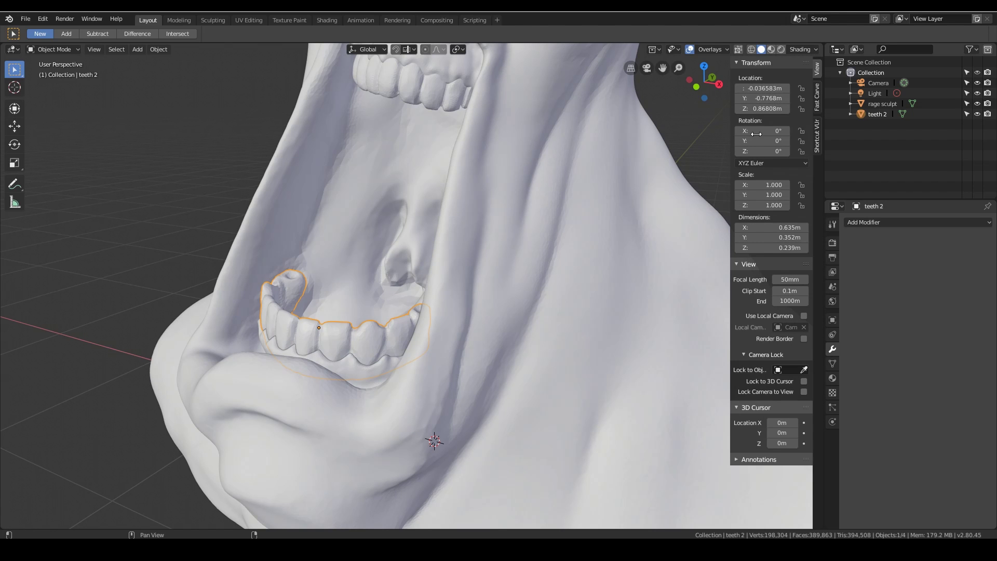
key("ctrl+a")
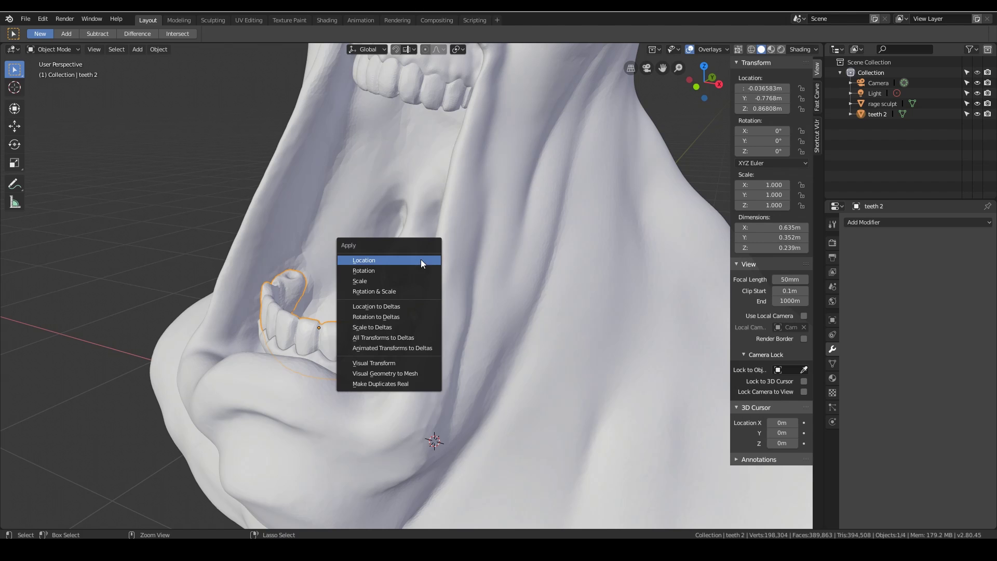
left_click(374, 261)
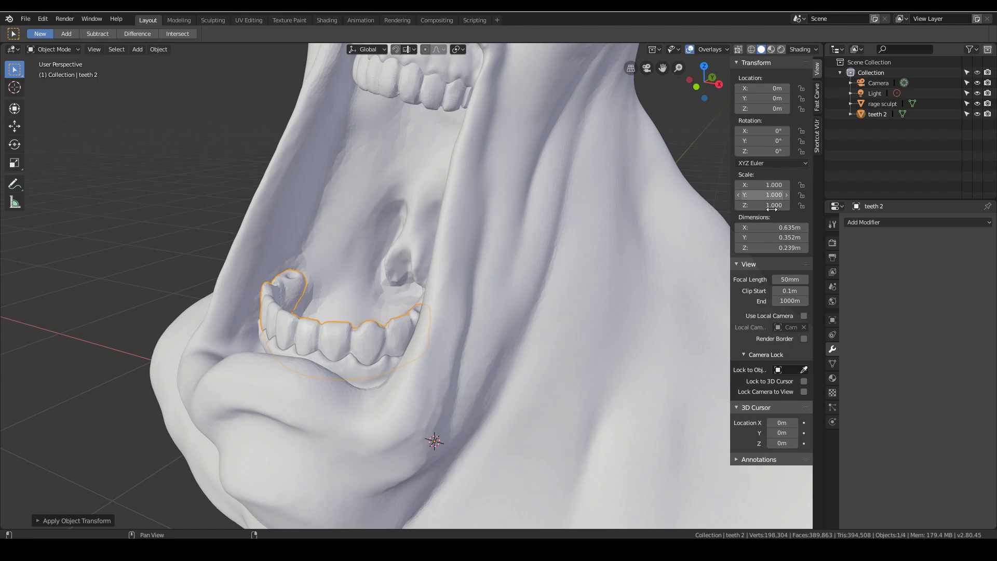
- Select rage sculpt and apply its location with Ctrl+A
left_click(531, 248)
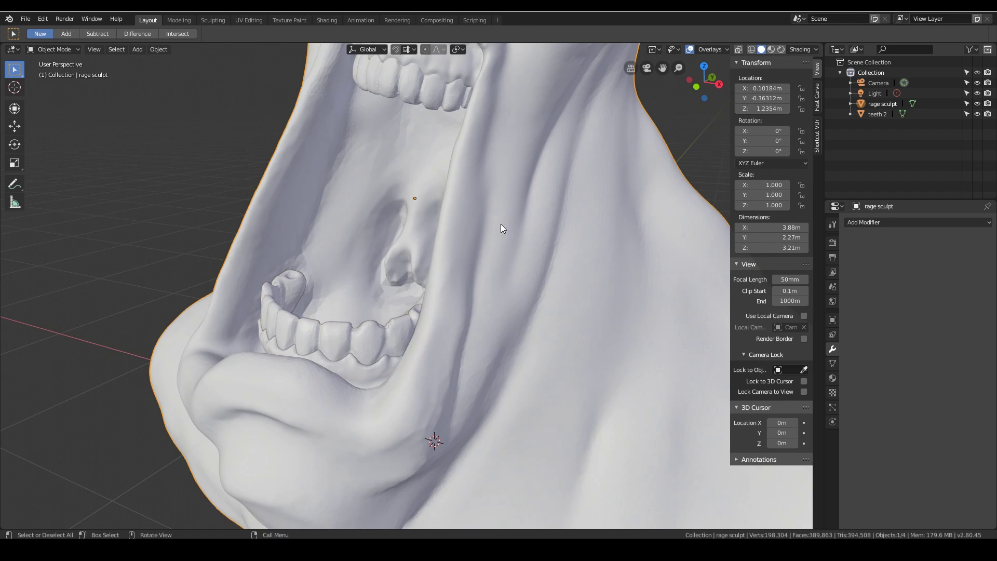
middle_click_drag(502, 301, 775, 77, "shift")
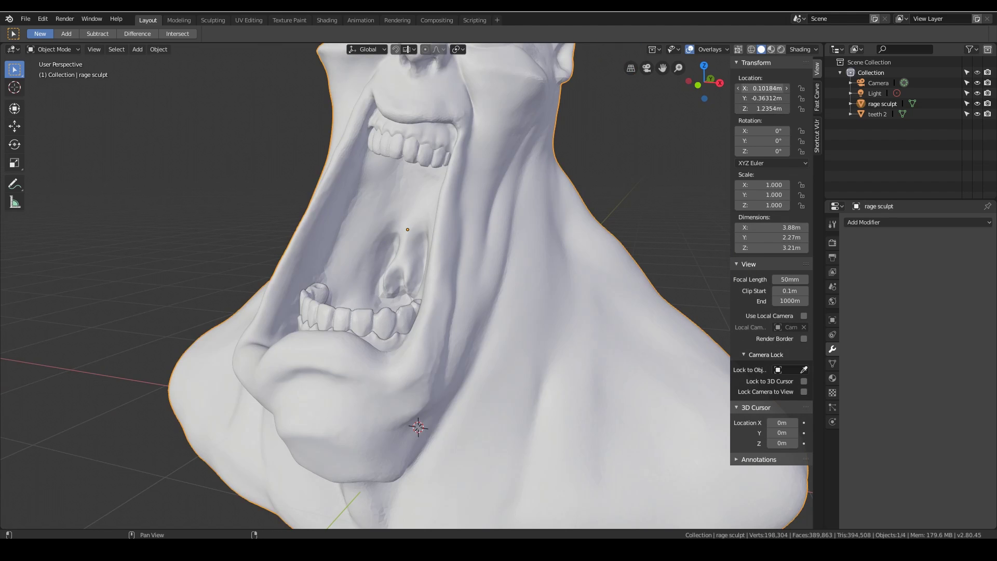
left_click_drag(763, 89, 764, 108)
key("ctrl+a")
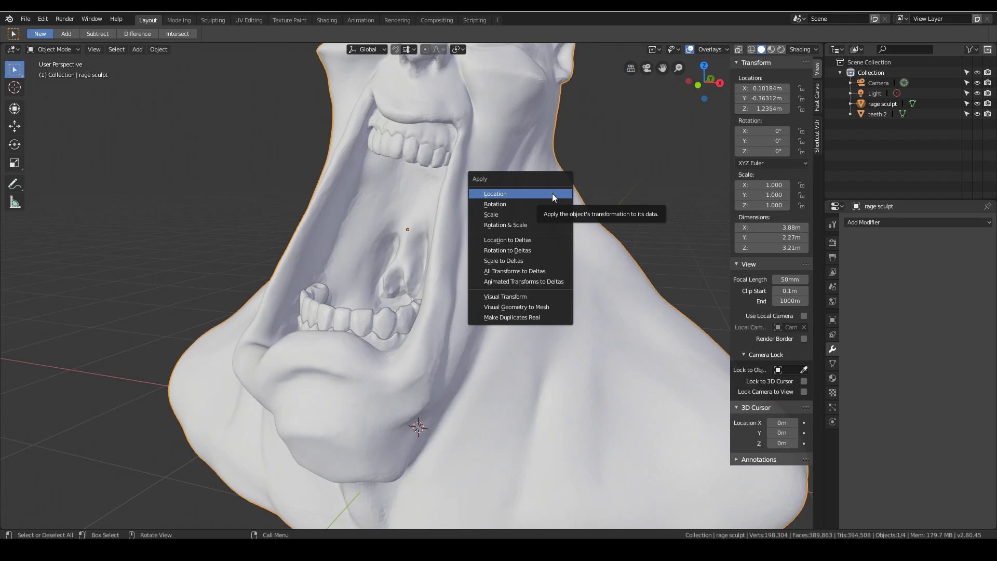
left_click(552, 193)
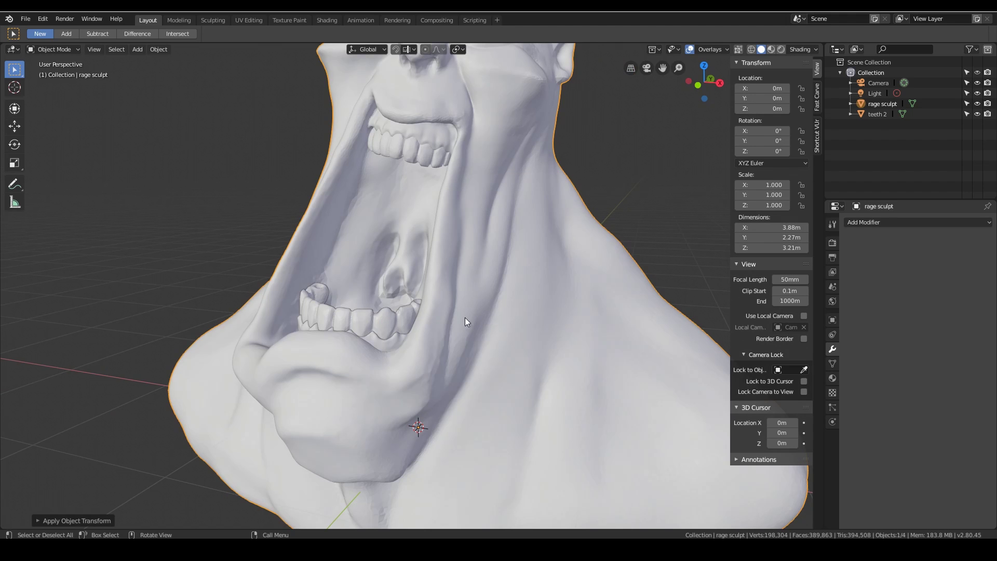
- Select teeth 2 and test-move it out of the mouth, undoing and moving again
left_click(878, 115)
key("g")
left_click(418, 318)
middle_click_drag(419, 319, 397, 356)
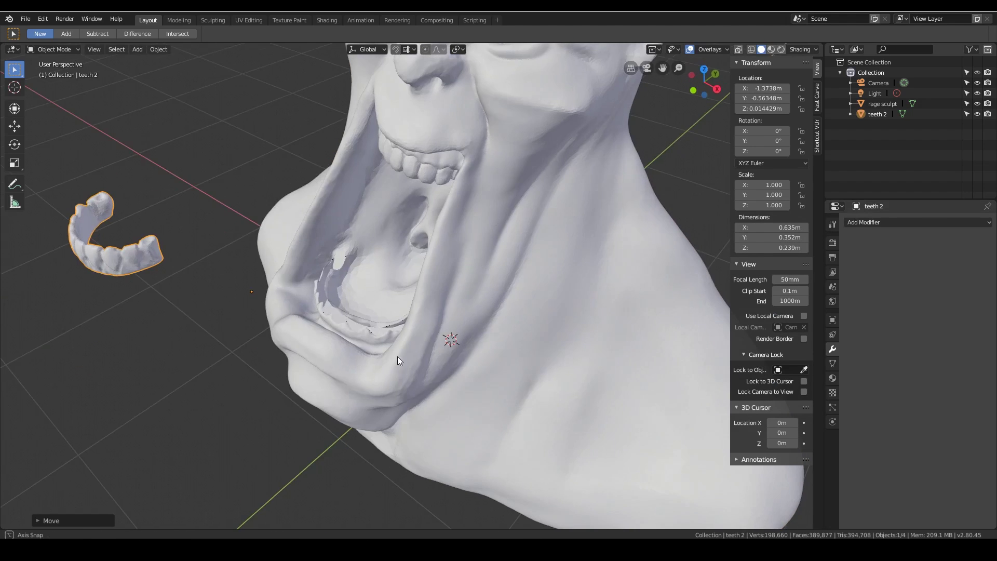
scroll(367, 342, "up", 3)
key("ctrl+z")
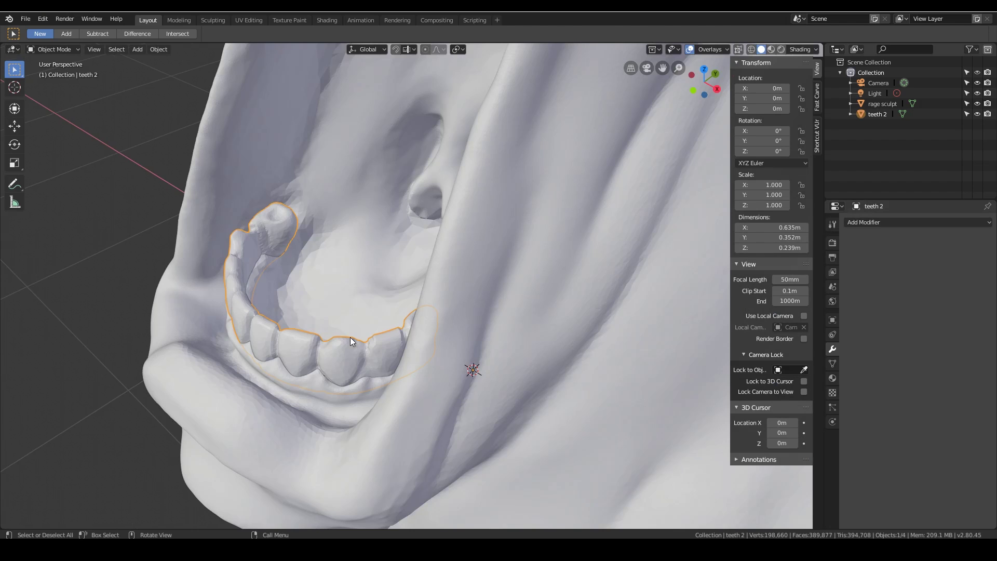
key("g")
left_click(342, 343)
- Undo the teeth move so they sit back in the jaw, viewing the head near-frontally
middle_click_drag(342, 342, 384, 322)
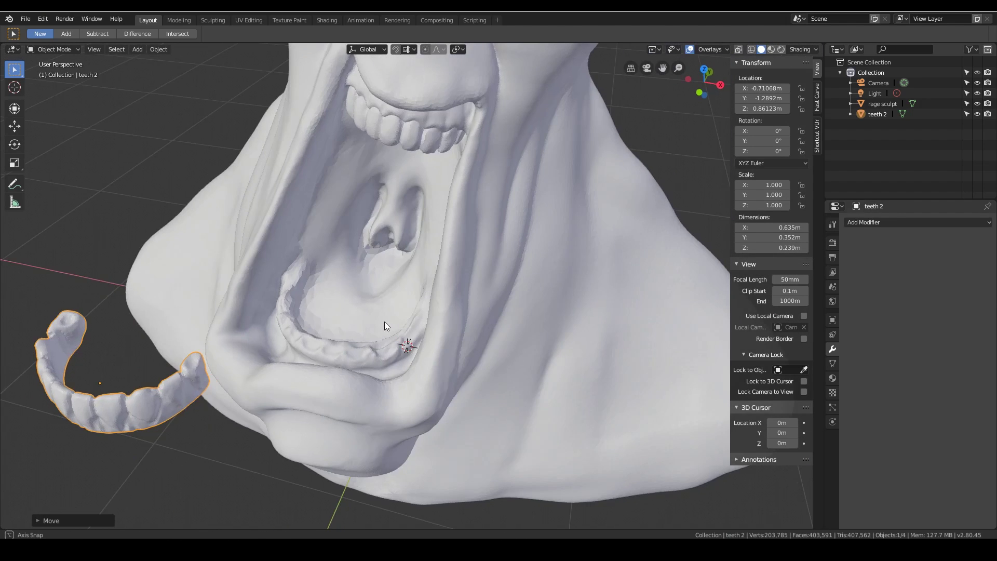
scroll(339, 365, "up", 3)
scroll(311, 365, "down", 8)
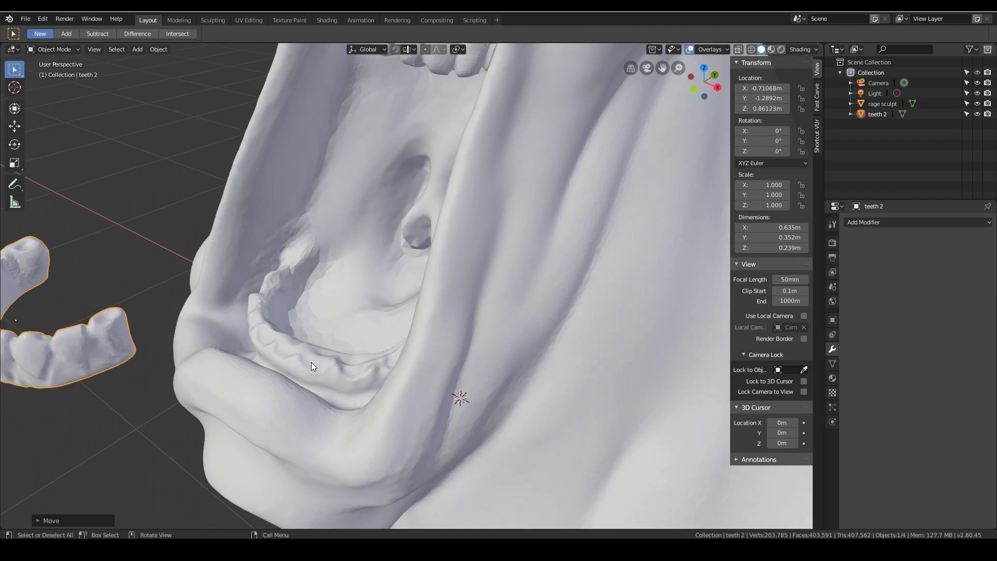
scroll(305, 368, "up", 6)
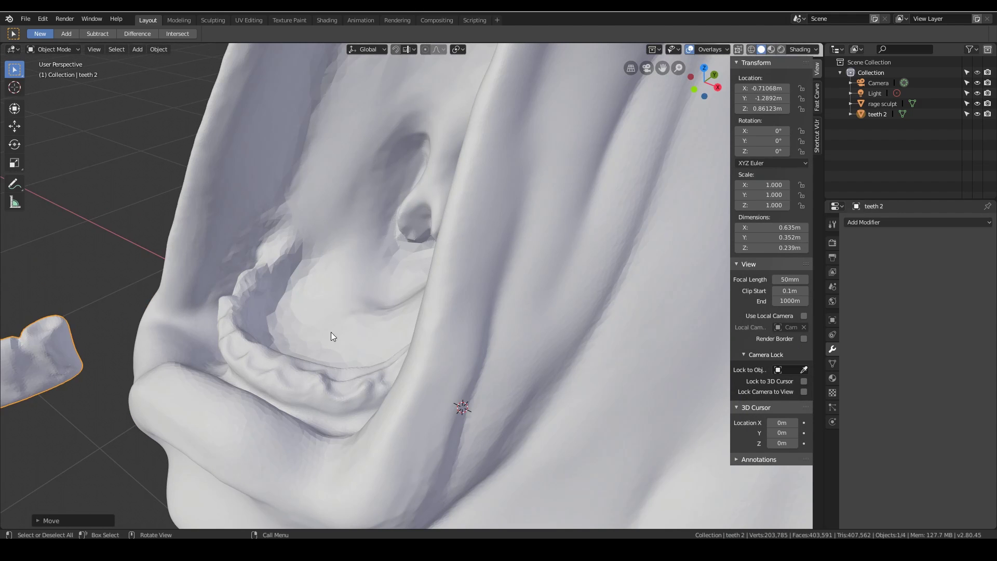
scroll(312, 328, "down", 6)
key("ctrl+z")
scroll(356, 301, "up", 1)
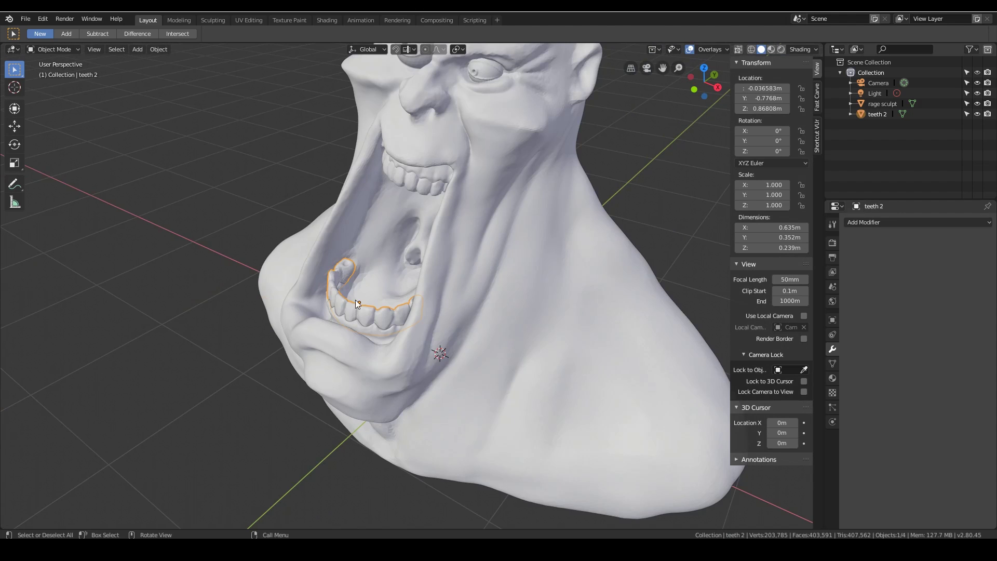
middle_click_drag(355, 300, 443, 320)
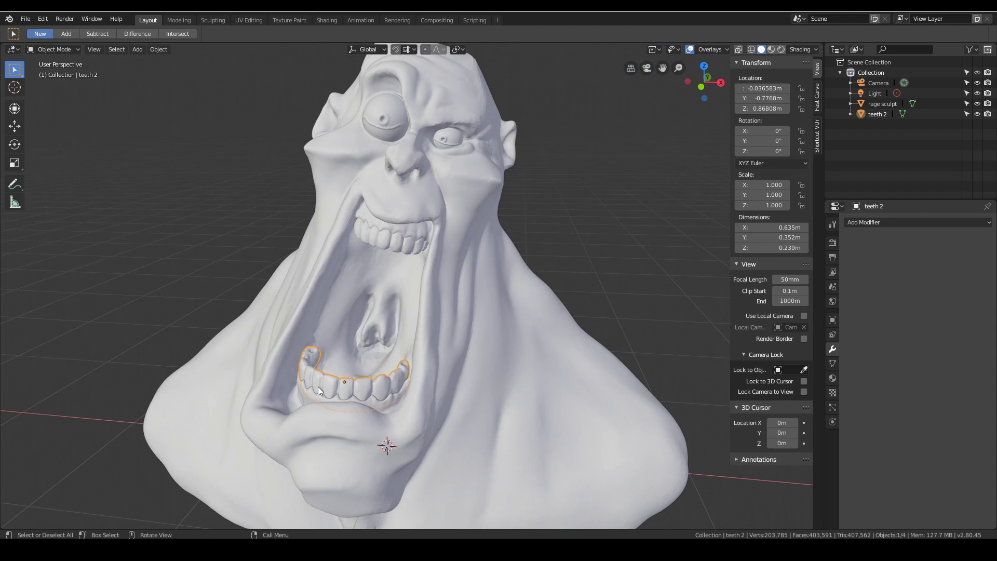
middle_click_drag(346, 386, 359, 385)
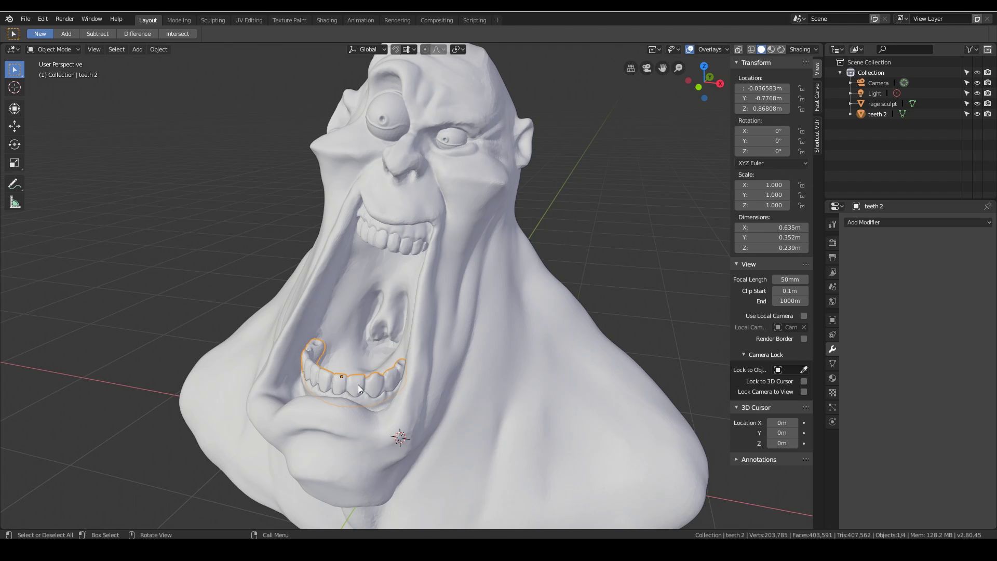
- Try raising teeth 2 within the mouth, then undo the move
key("g")
left_click(359, 317)
mouse_move(379, 388)
middle_mouse_down()
mouse_move(346, 324)
mouse_move(385, 393)
middle_mouse_up()
key("ctrl+z")
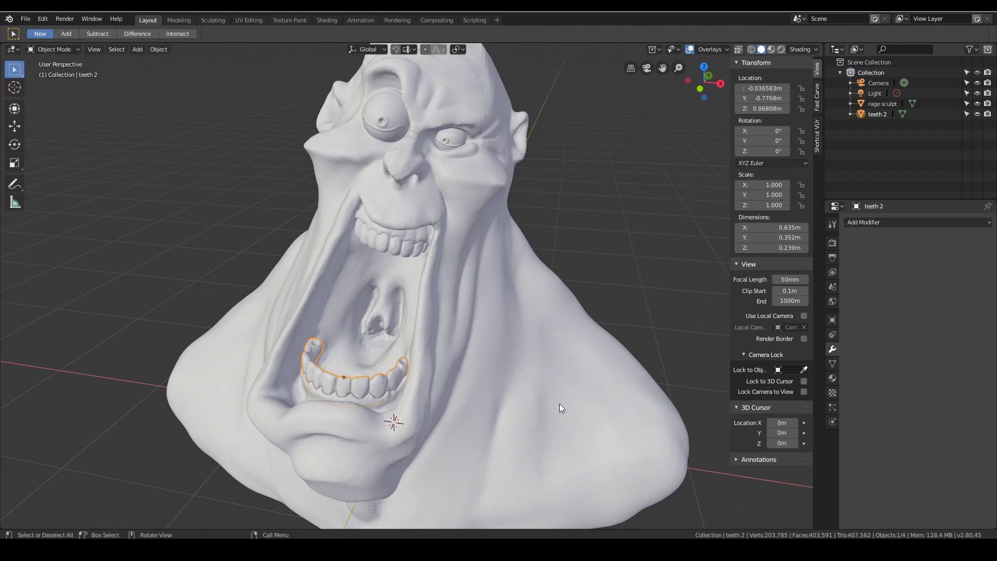
scroll(455, 342, "up", 3)
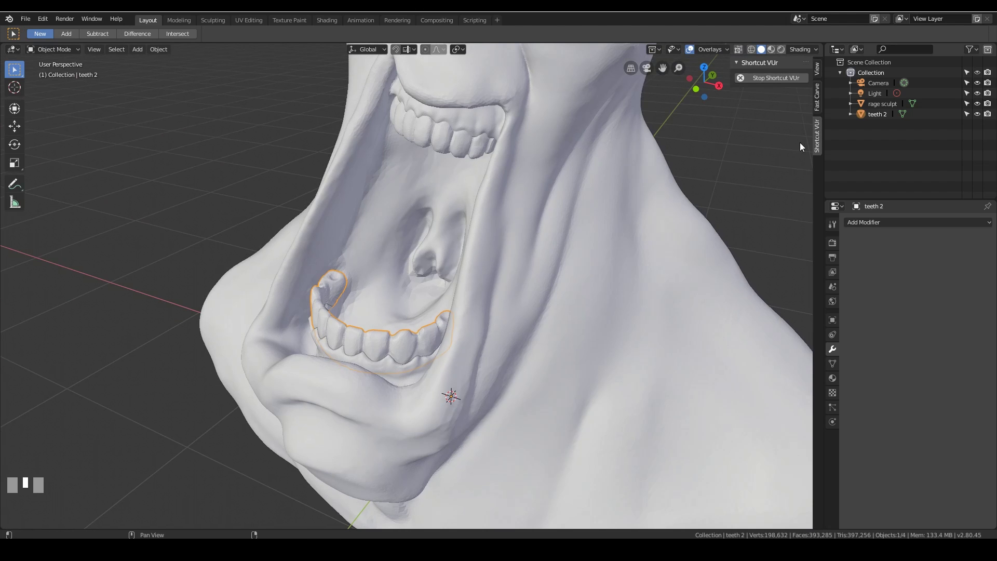
- In Fast Carve, set rage sculpt as target and Union teeth 2 into it
left_click(817, 93)
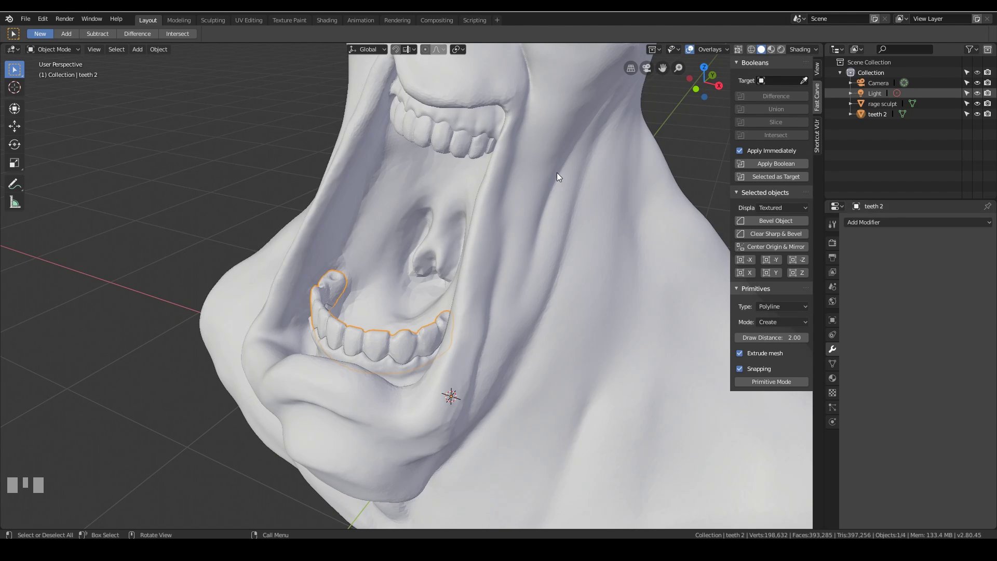
left_click(539, 199)
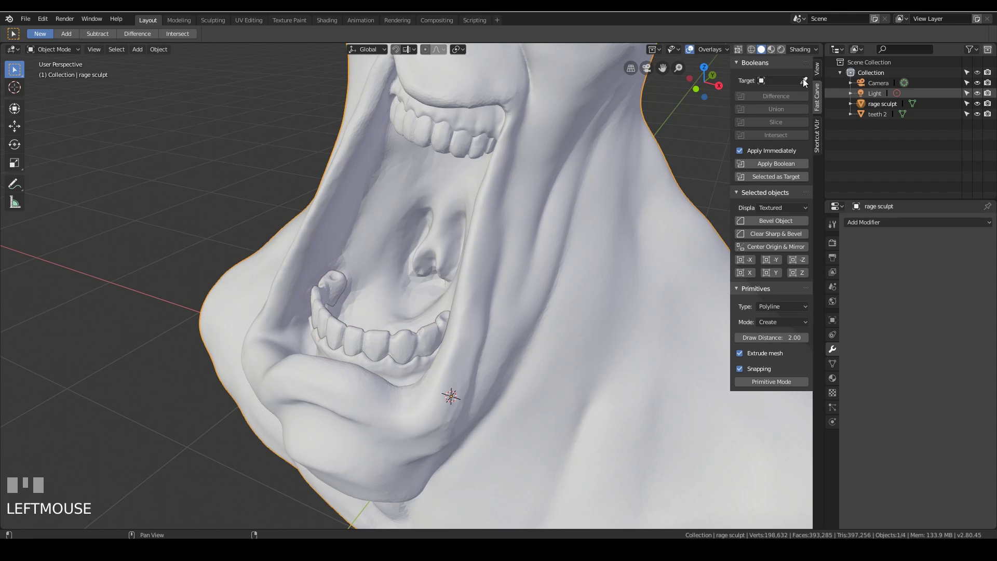
left_click(804, 81)
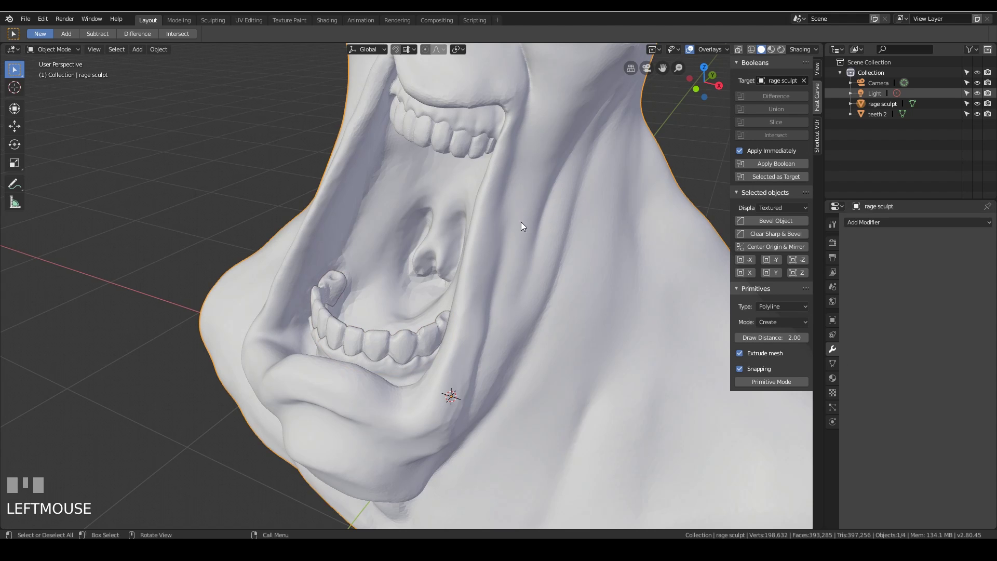
left_click(361, 345)
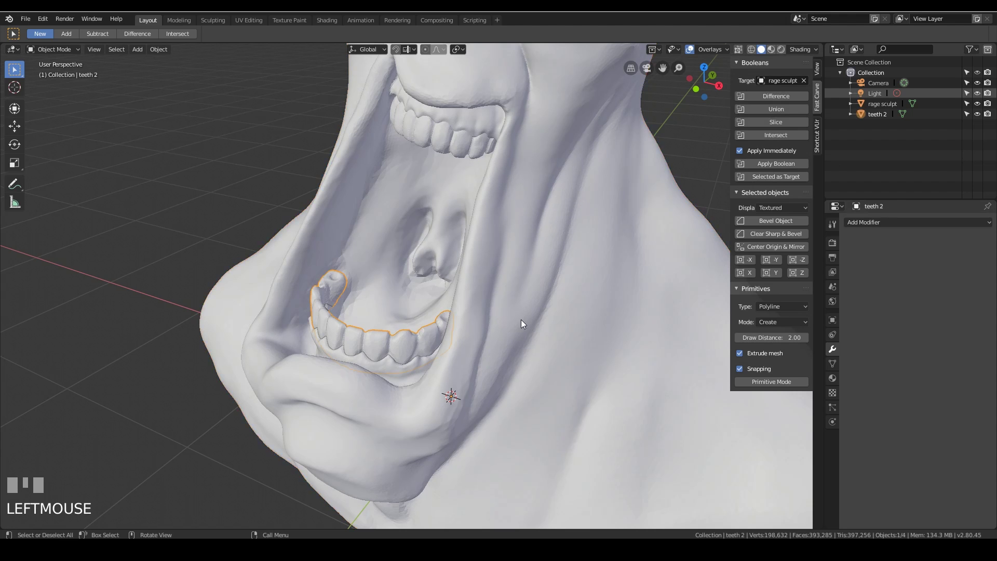
left_click(788, 108)
middle_click_drag(535, 463, 385, 342)
left_click_drag(385, 343, 184, 327)
middle_click_drag(184, 327, 416, 373)
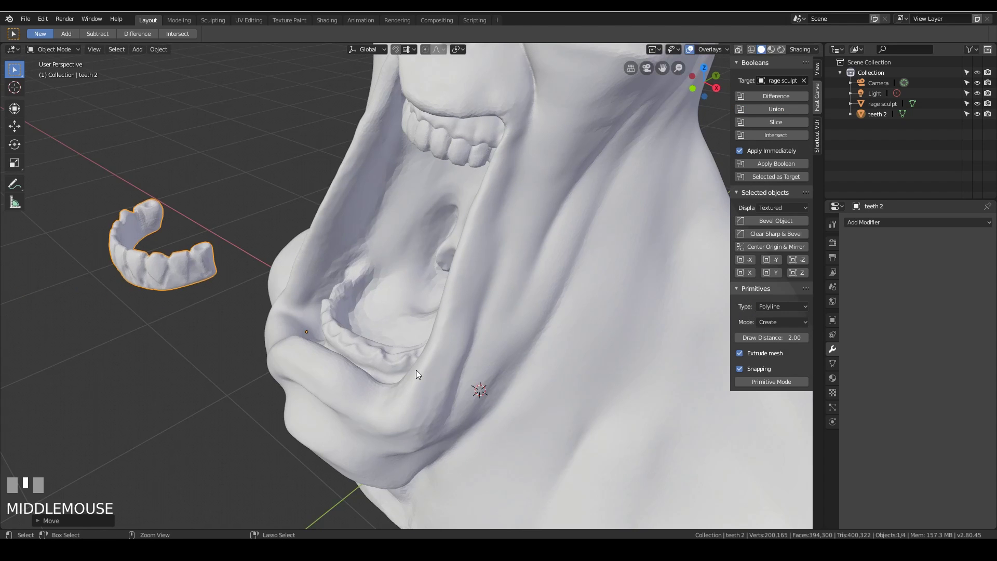
key("ctrl+z")
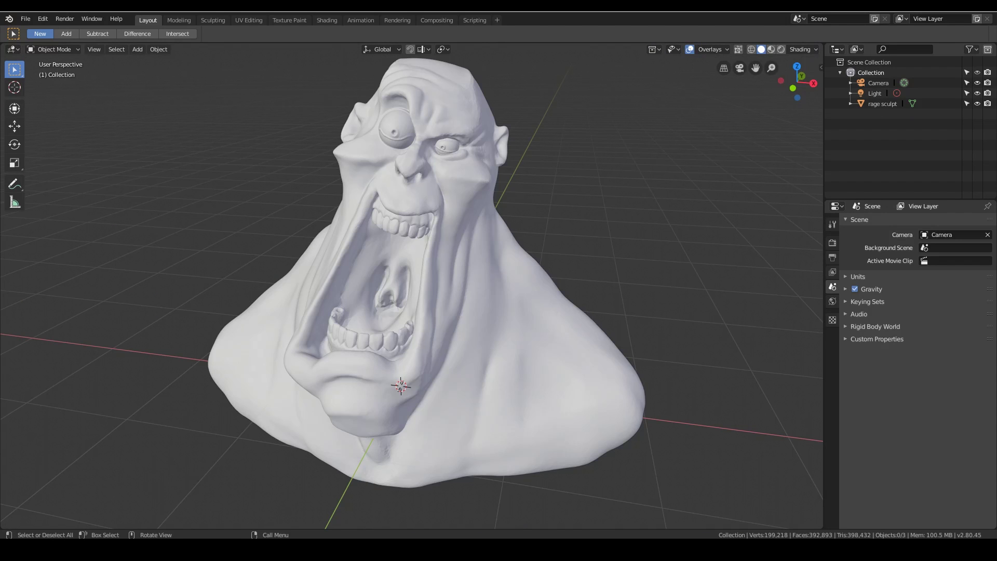
- Show the viewport sidebar on its Fast Carve tab
key("n")
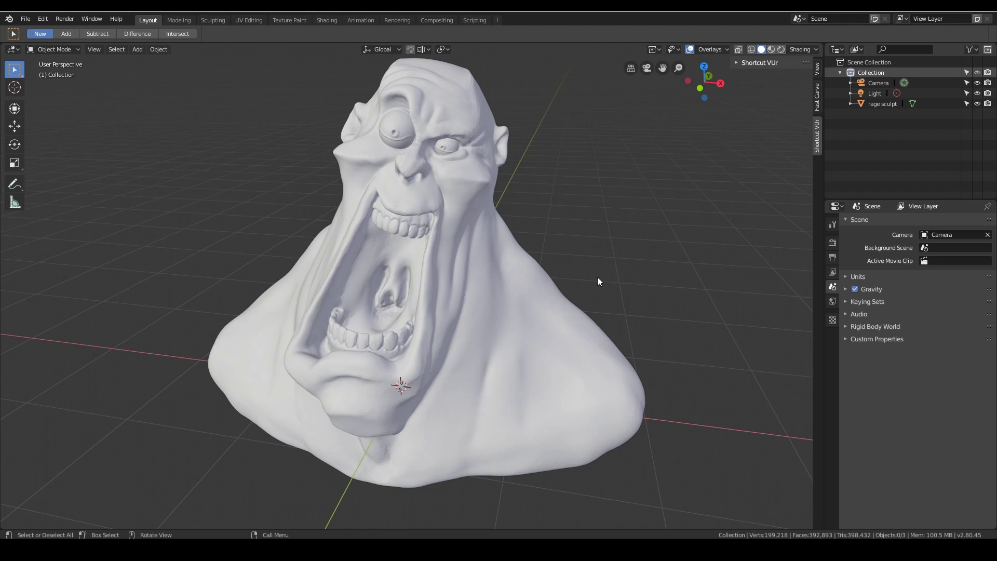
left_click(816, 102)
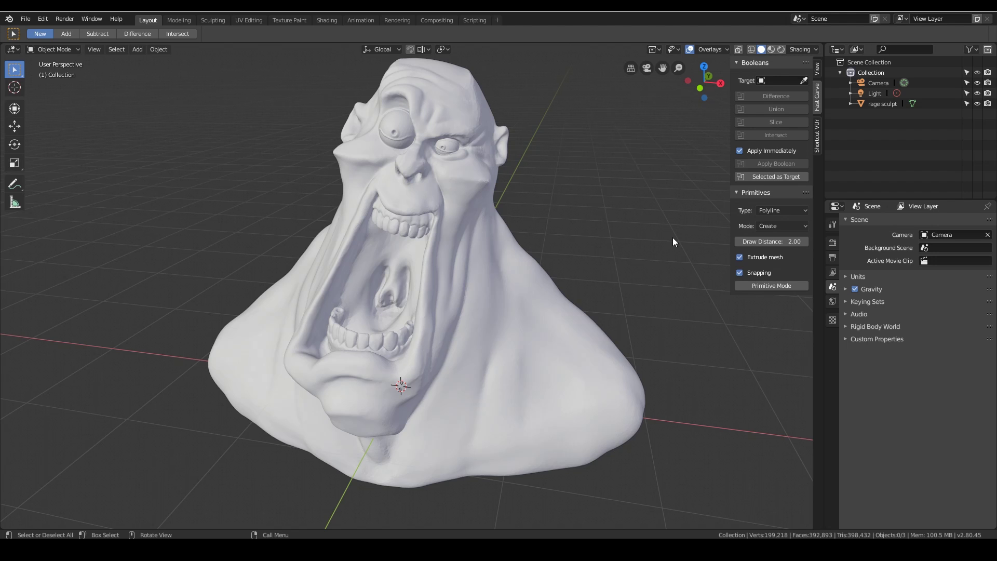
- Orbit around the bust from the side and front, zooming in on the eye and cheek
mouse_move(673, 242)
middle_mouse_down()
mouse_move(656, 275)
mouse_move(565, 274)
mouse_move(563, 227)
mouse_move(552, 267)
middle_mouse_up()
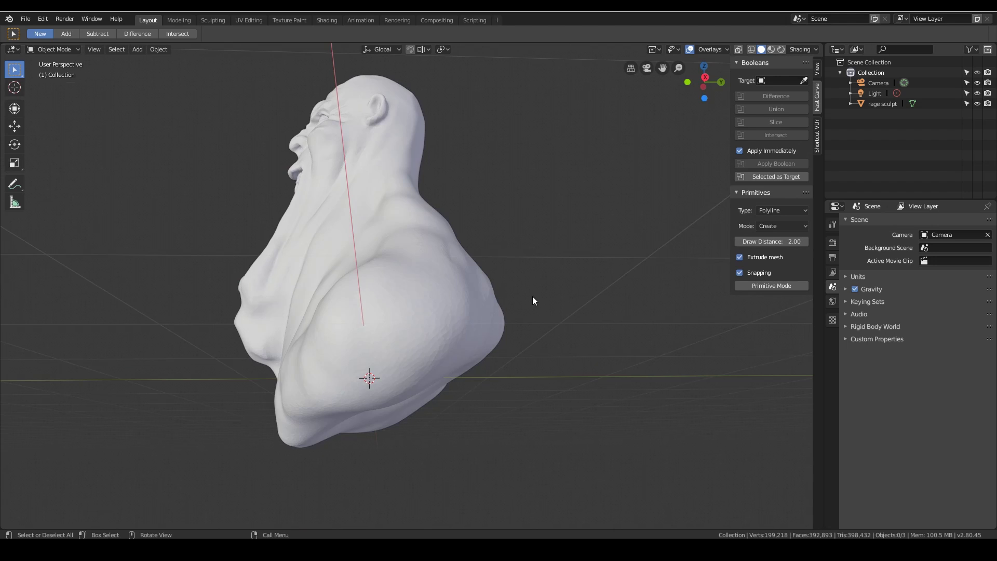
middle_click_drag(534, 300, 483, 325)
middle_click_drag(439, 459, 478, 366)
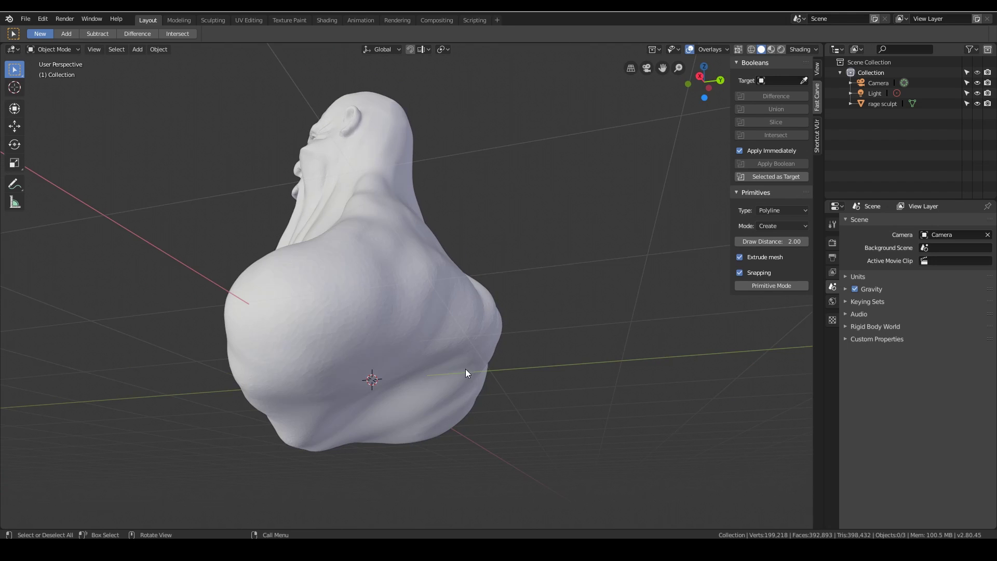
mouse_move(373, 385)
middle_mouse_down()
mouse_move(389, 351)
mouse_move(454, 375)
middle_mouse_up()
middle_click_drag(516, 352, 453, 377)
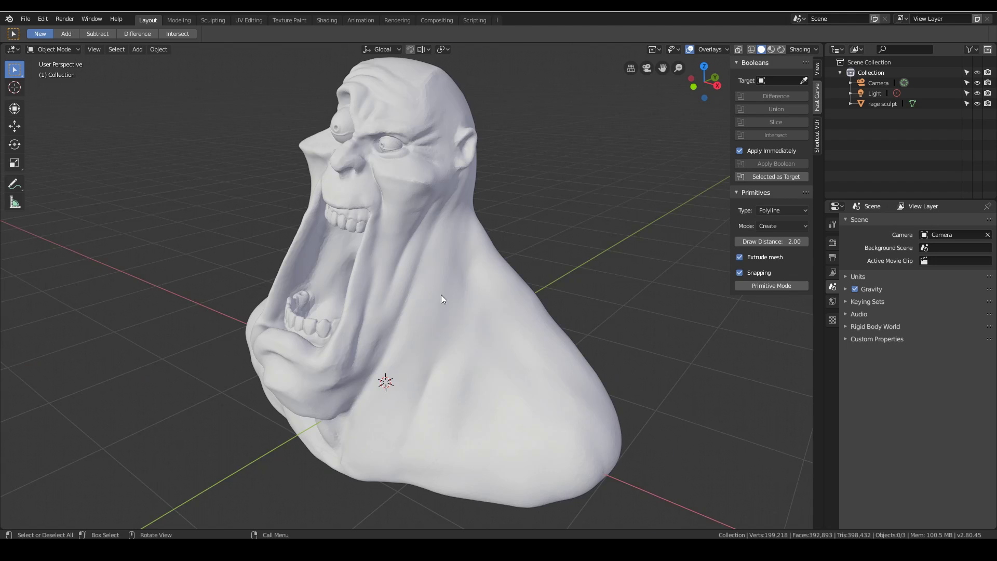
scroll(432, 272, "up", 4)
middle_click_drag(432, 270, 431, 350, "shift")
scroll(433, 333, "up", 5)
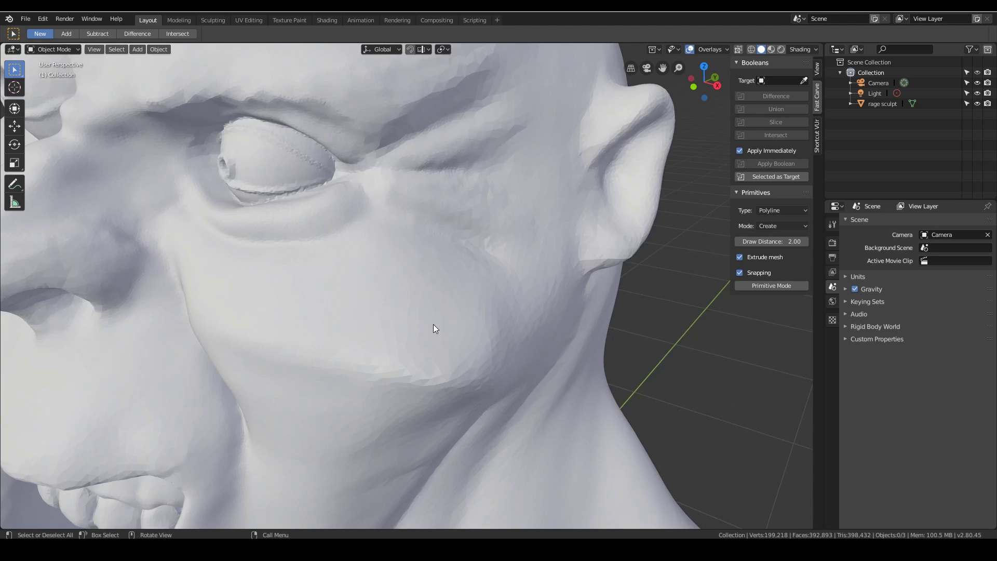
scroll(440, 208, "down", 4)
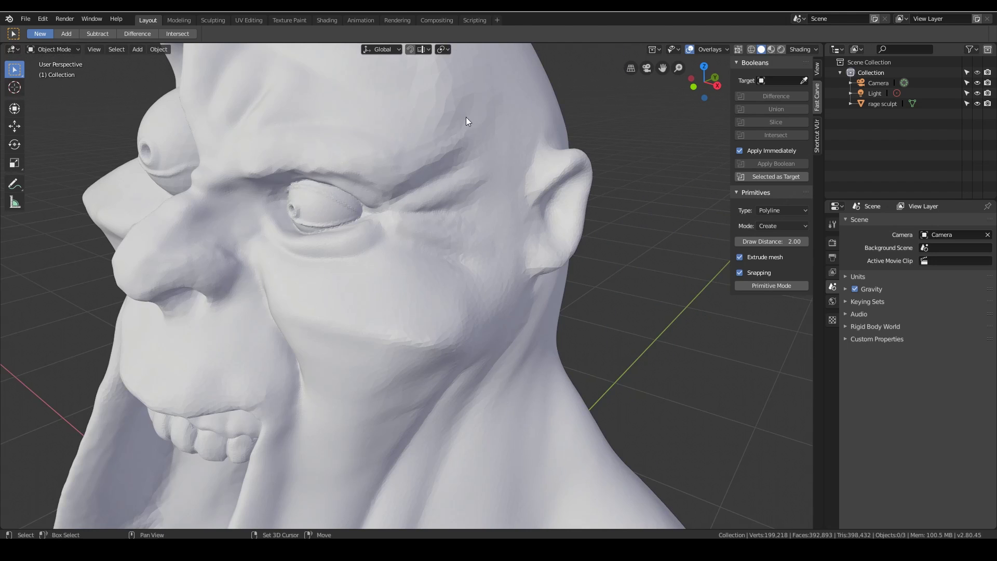
- Inspect the top of the head, the open mouth with lower teeth, and the eyes
middle_click_drag(466, 117, 458, 175, "shift")
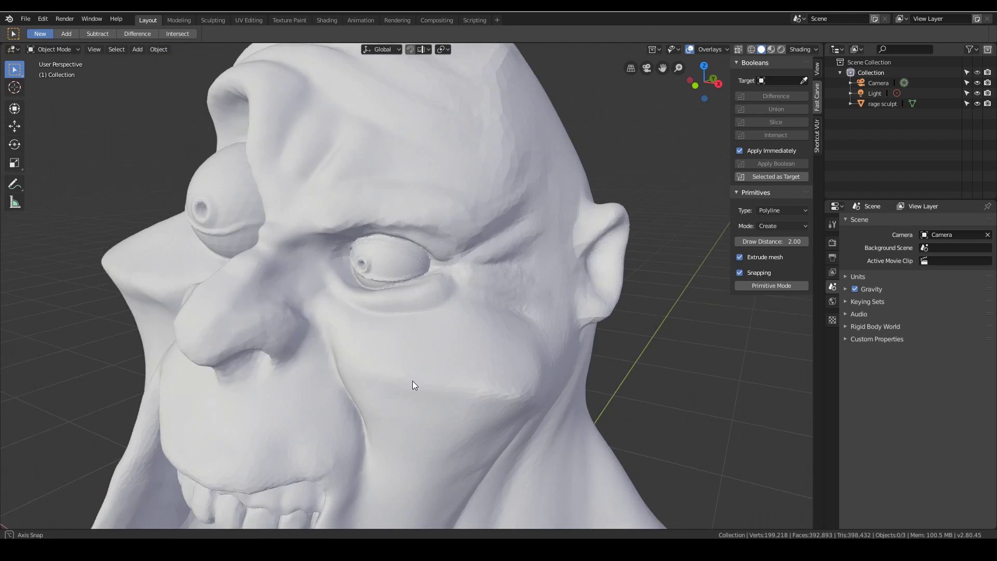
middle_click_drag(412, 381, 499, 221, "shift")
middle_click_drag(446, 358, 383, 242, "shift")
scroll(442, 291, "up", 3)
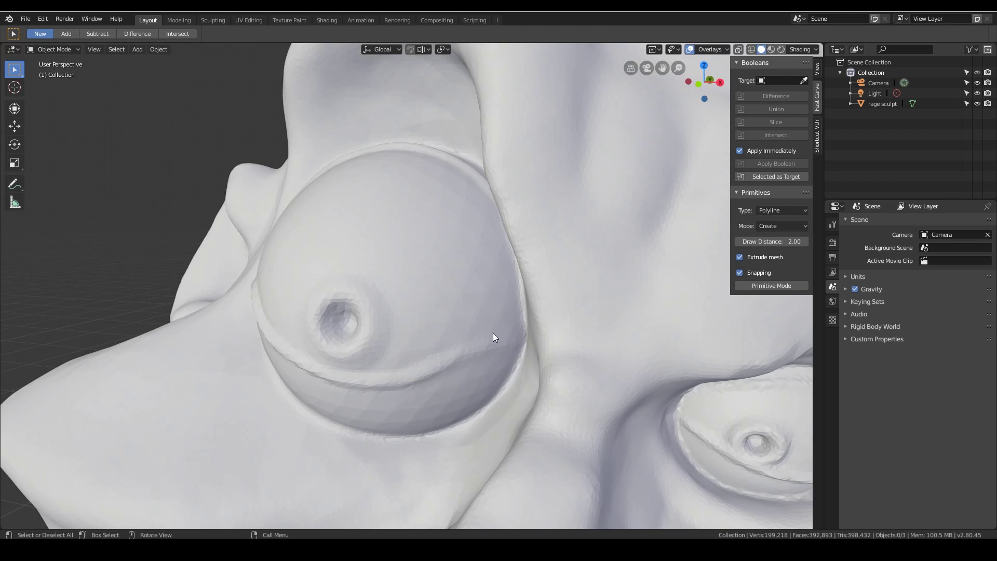
middle_click_drag(287, 346, 452, 336, "shift")
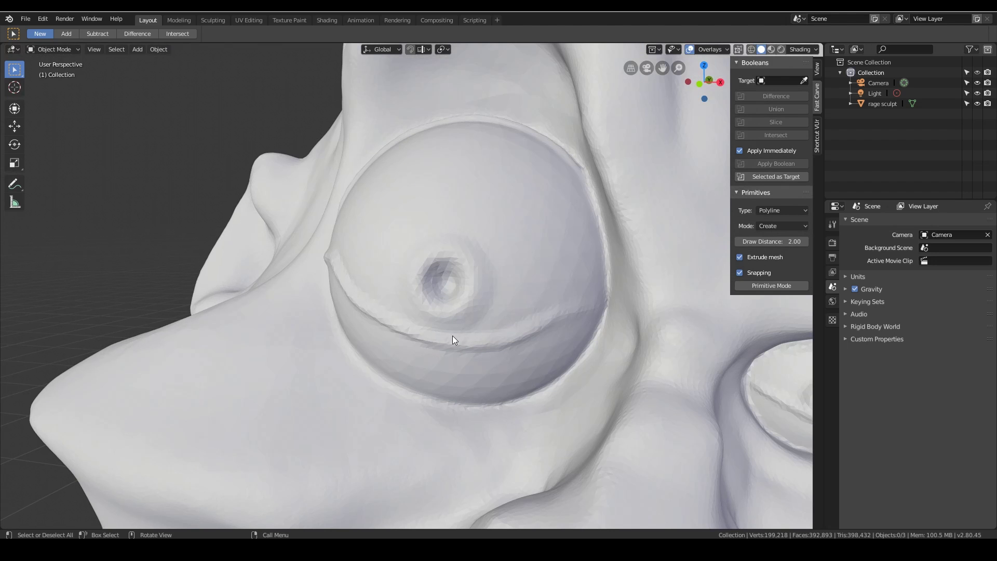
scroll(536, 322, "down", 5)
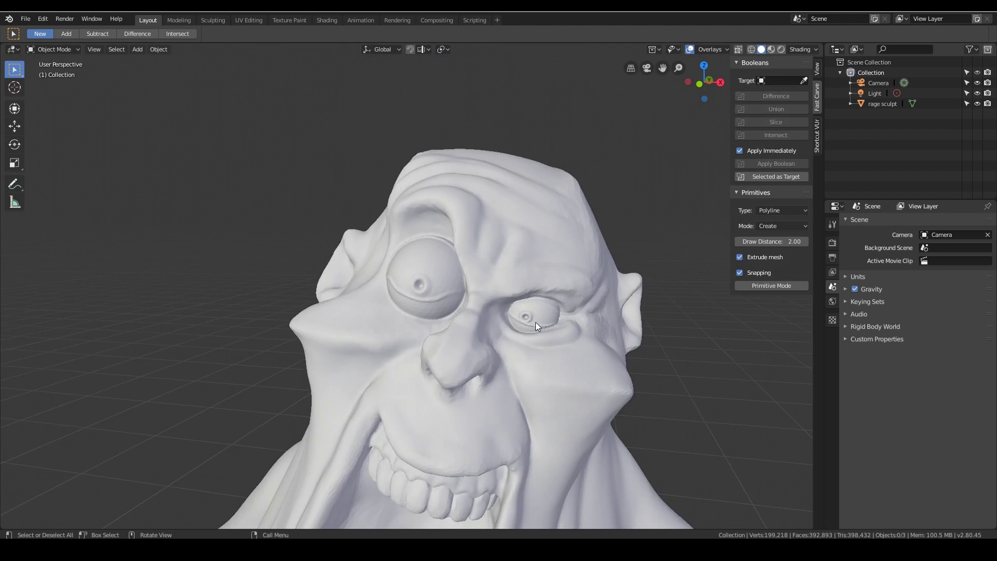
middle_click_drag(536, 321, 500, 310, "shift")
scroll(553, 299, "down", 3)
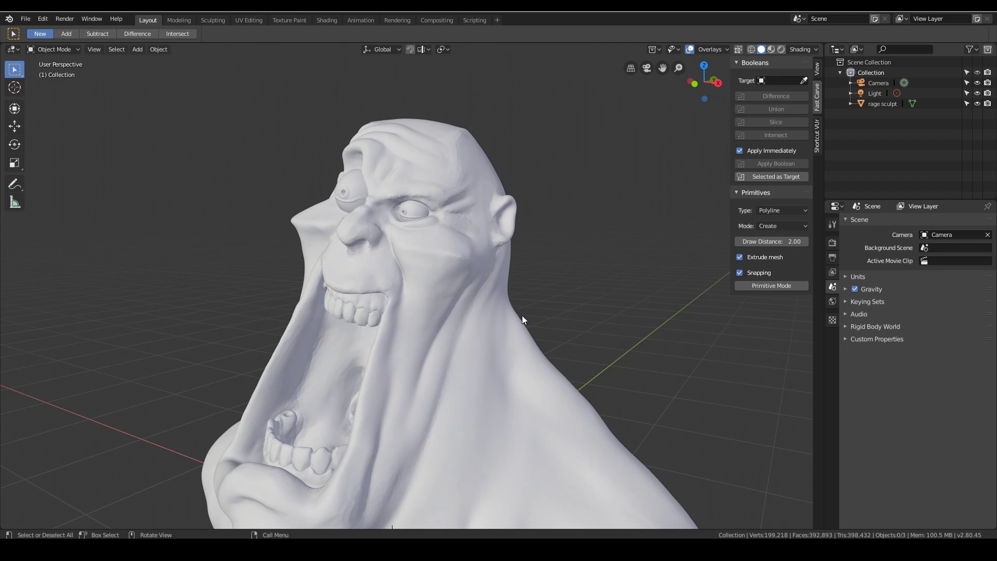
- Orbit to the bust's side profile and underside, then zoom out
middle_click_drag(521, 319, 496, 150)
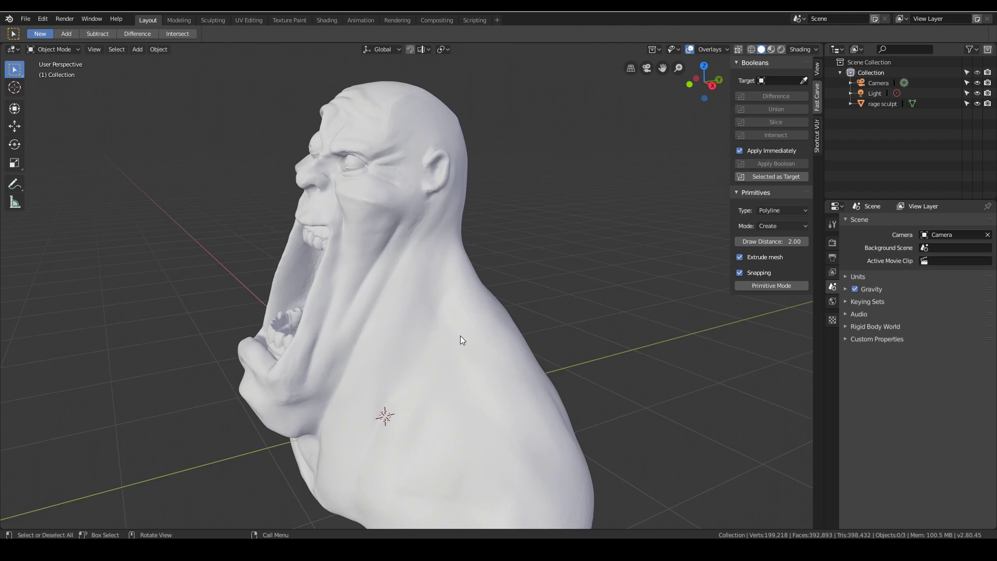
middle_click_drag(461, 336, 410, 237)
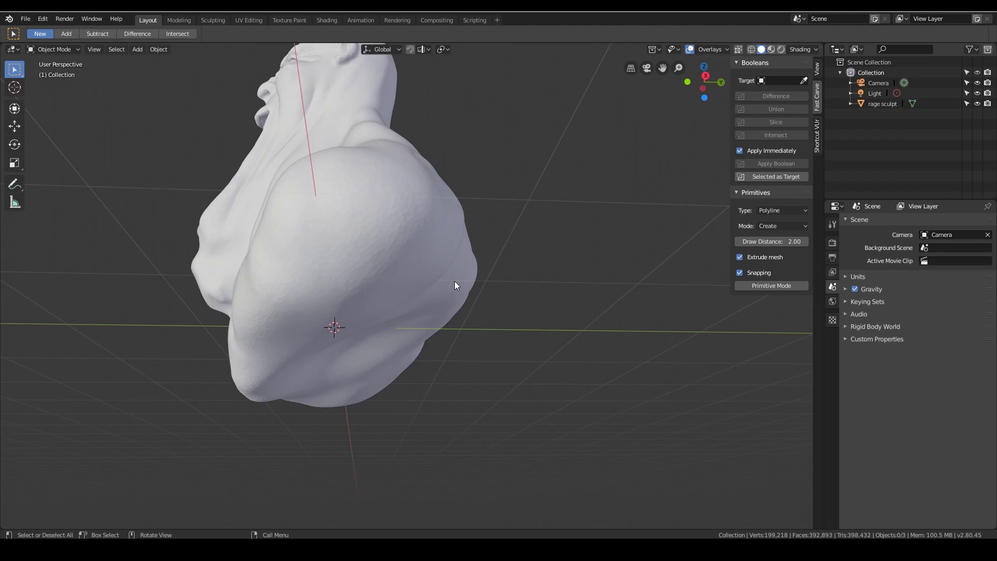
middle_click_drag(455, 283, 468, 401)
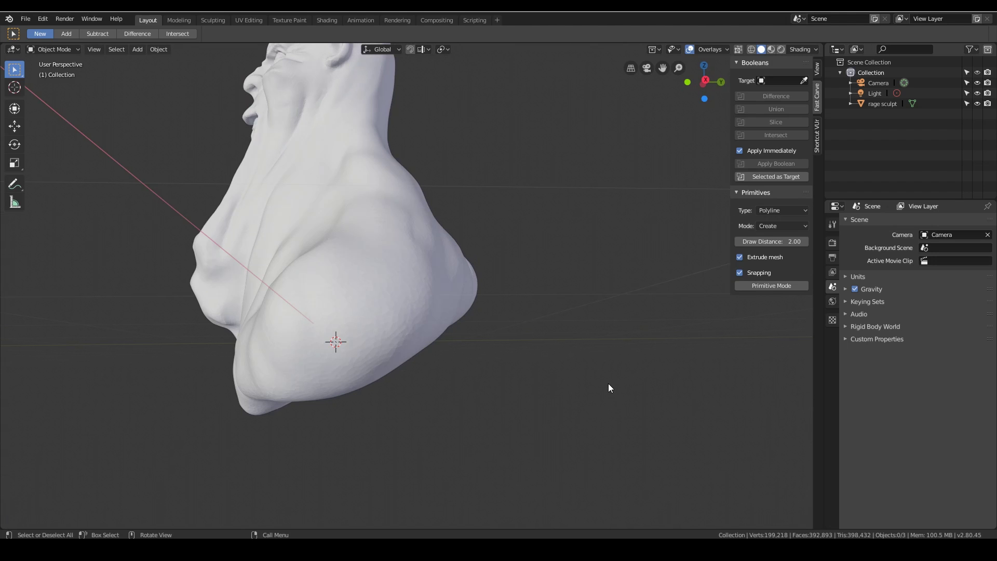
middle_click_drag(608, 383, 421, 332)
- Add a cube and lower it along Z beneath the bust
key("shift+a")
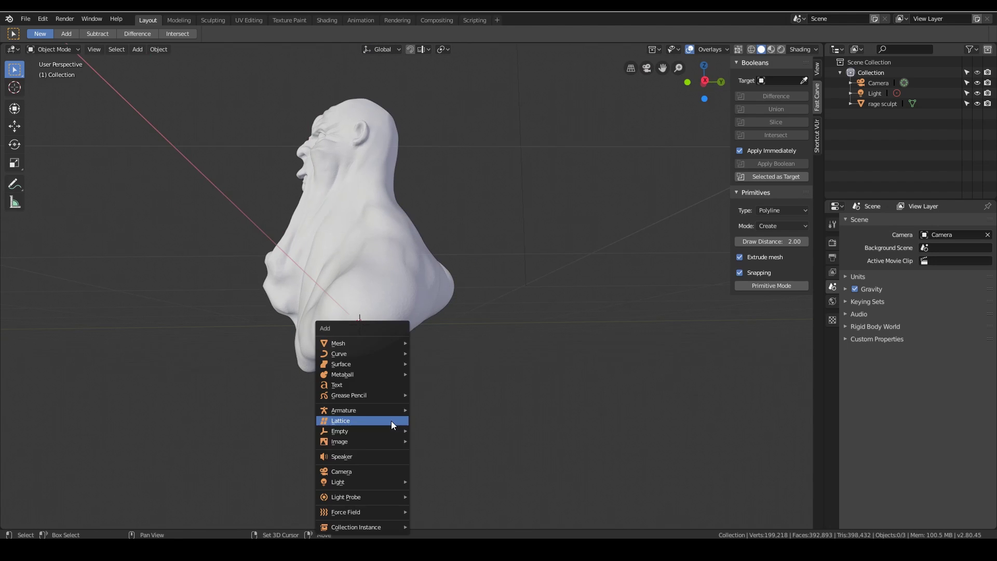
mouse_move(363, 344)
left_click(434, 343)
key("g")
key("z")
left_click(487, 377)
- Scale the cube into a flat slab, X 2.794 by Y 1.862, under the bust
key("s")
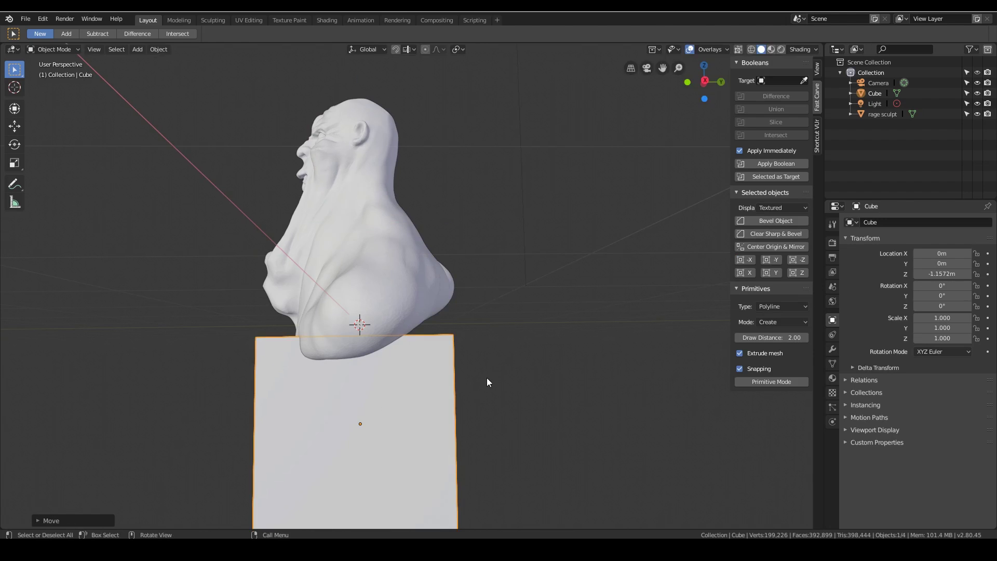
key("shift+z")
left_click(600, 377)
key("KP_1")
key("s")
key("x")
left_click(631, 392)
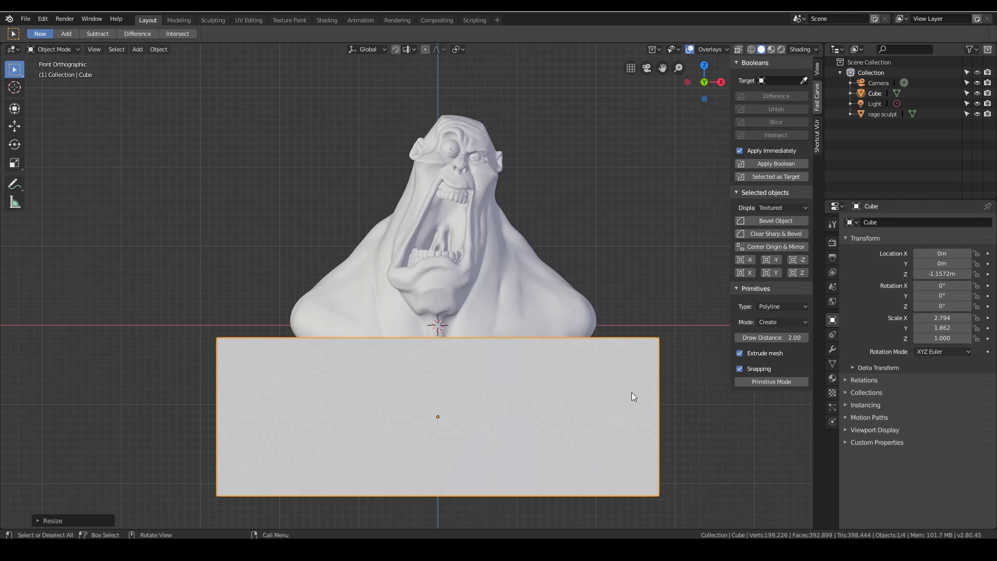
middle_click_drag(632, 391, 570, 304)
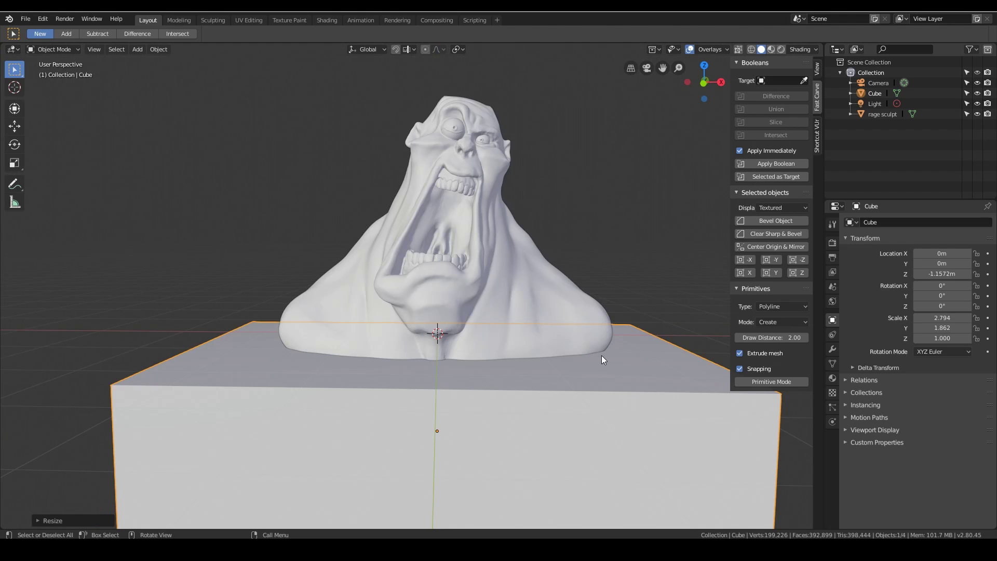
middle_click_drag(601, 355, 423, 356)
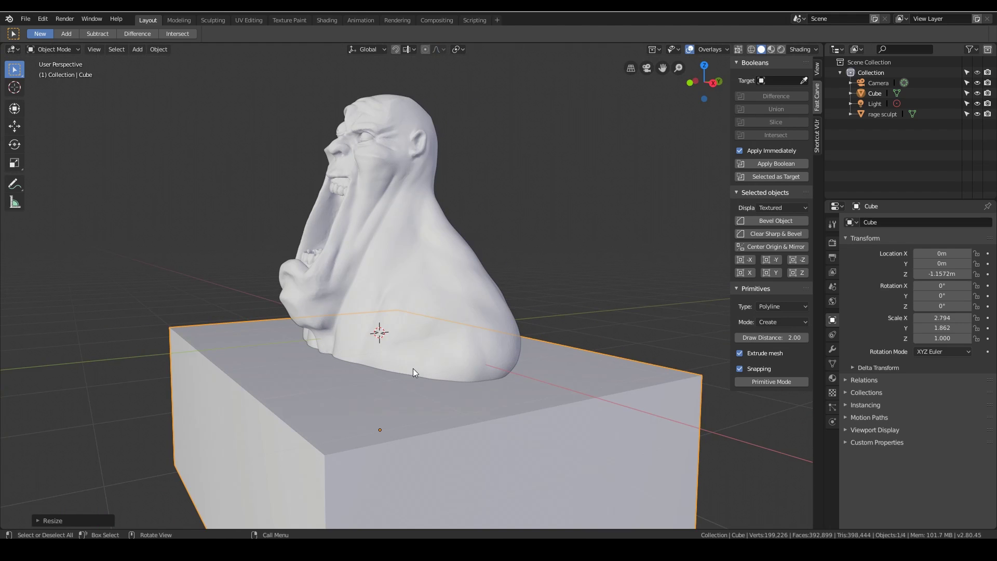
middle_click_drag(345, 356, 379, 328)
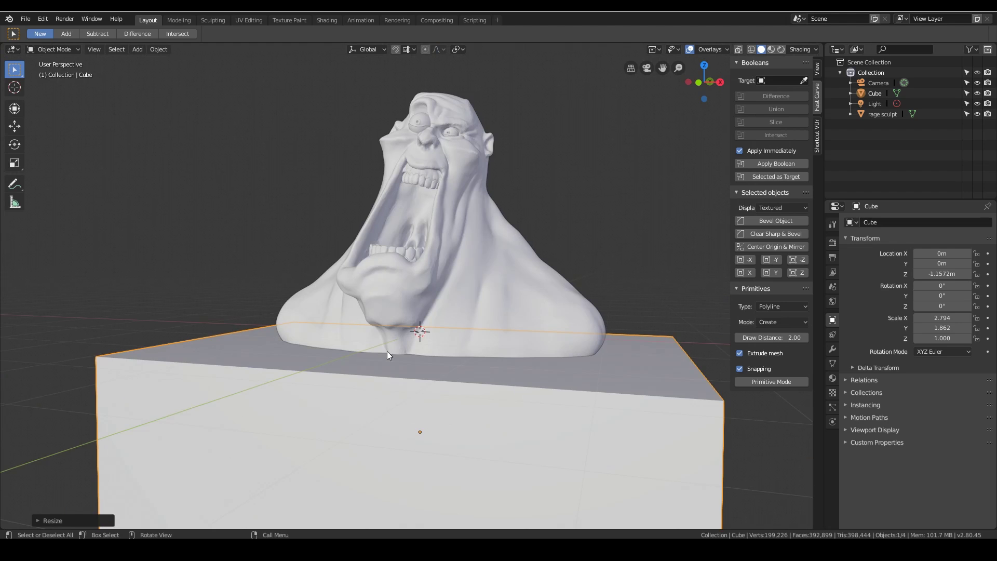
mouse_move(463, 374)
middle_mouse_down()
mouse_move(481, 370)
mouse_move(473, 273)
mouse_move(521, 191)
middle_mouse_up()
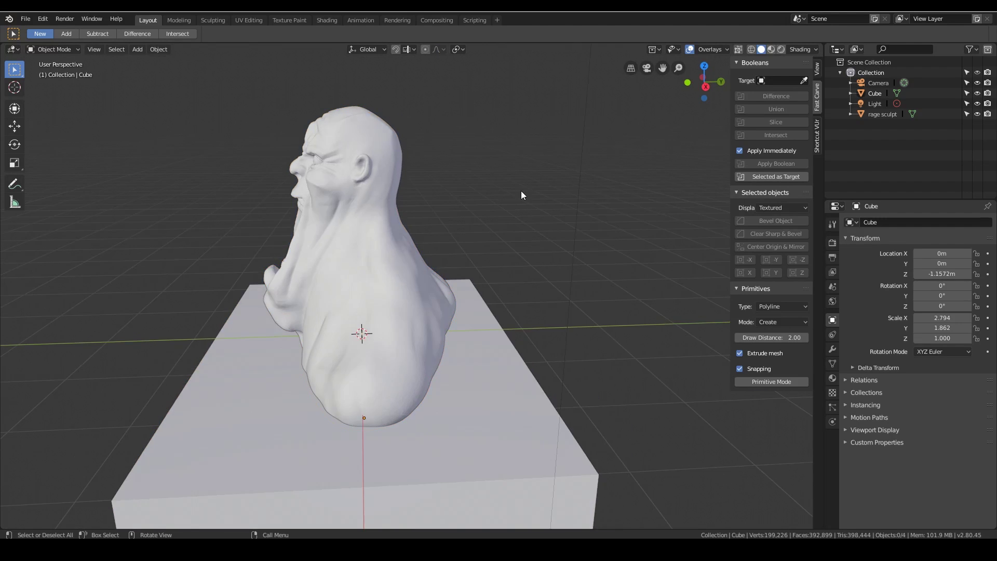
- Switch to sculpting the bust with the Snake Hook brush at 155 px radius
key("ctrl+Page_Down")
key("ctrl+Page_Down")
key("k")
mouse_move(531, 233)
middle_mouse_down()
mouse_move(478, 285)
mouse_move(346, 342)
mouse_move(521, 262)
mouse_move(454, 333)
mouse_move(553, 325)
mouse_move(489, 316)
mouse_move(550, 328)
mouse_move(476, 395)
mouse_move(455, 368)
mouse_move(518, 282)
mouse_move(470, 294)
mouse_move(444, 326)
mouse_move(494, 345)
mouse_move(421, 362)
mouse_move(442, 191)
mouse_move(479, 358)
mouse_move(374, 395)
middle_mouse_up()
key("f")
left_click(480, 332)
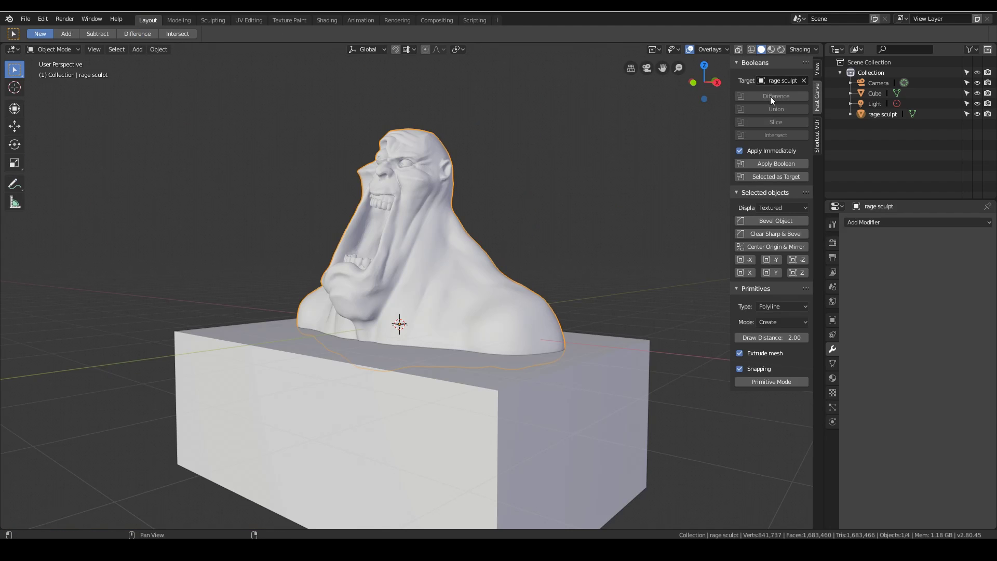
- Set rage sculpt as the Fast Carve target and union the Cube slab into it
left_click(803, 80)
left_click(803, 81)
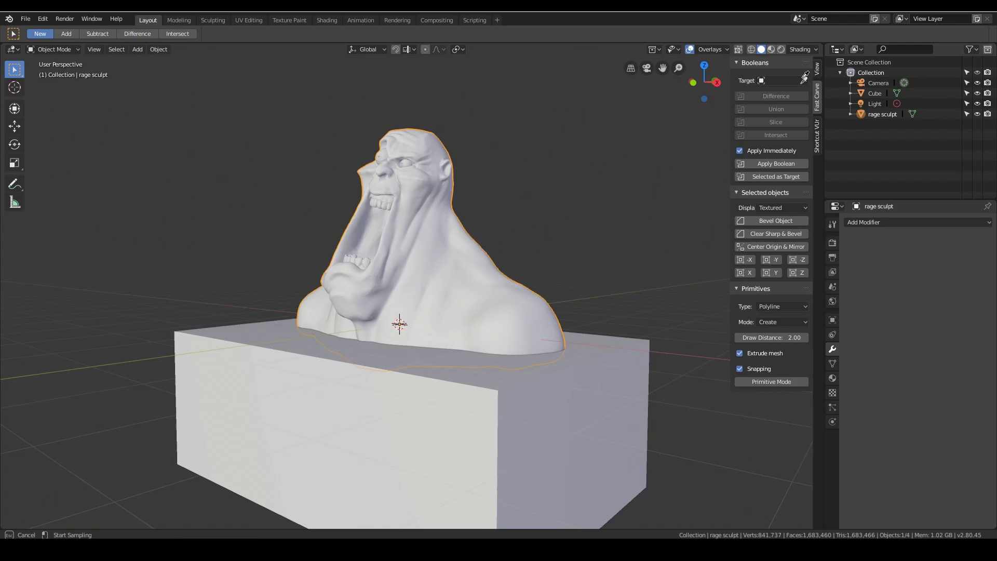
left_click(468, 242)
left_click(608, 368)
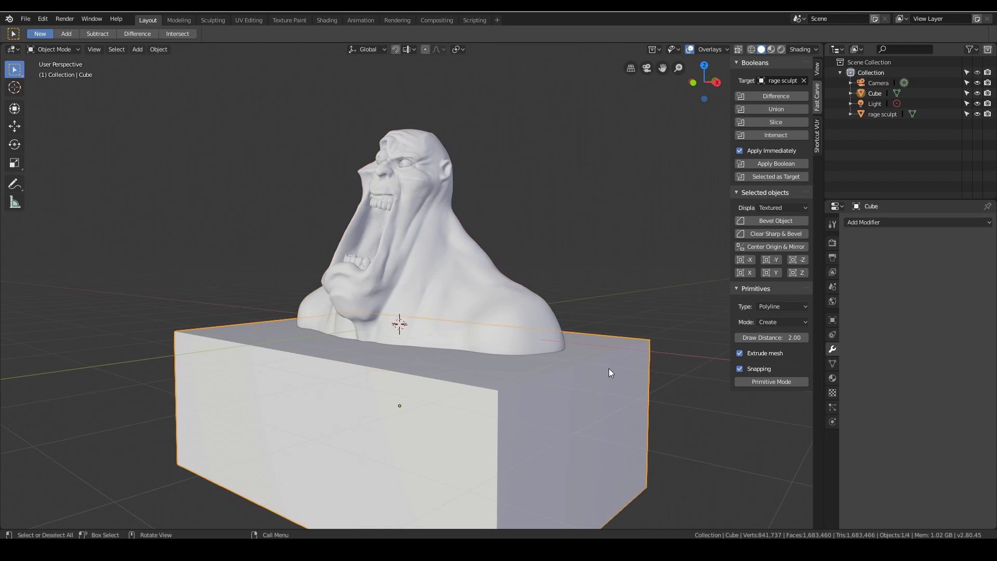
left_click(768, 109)
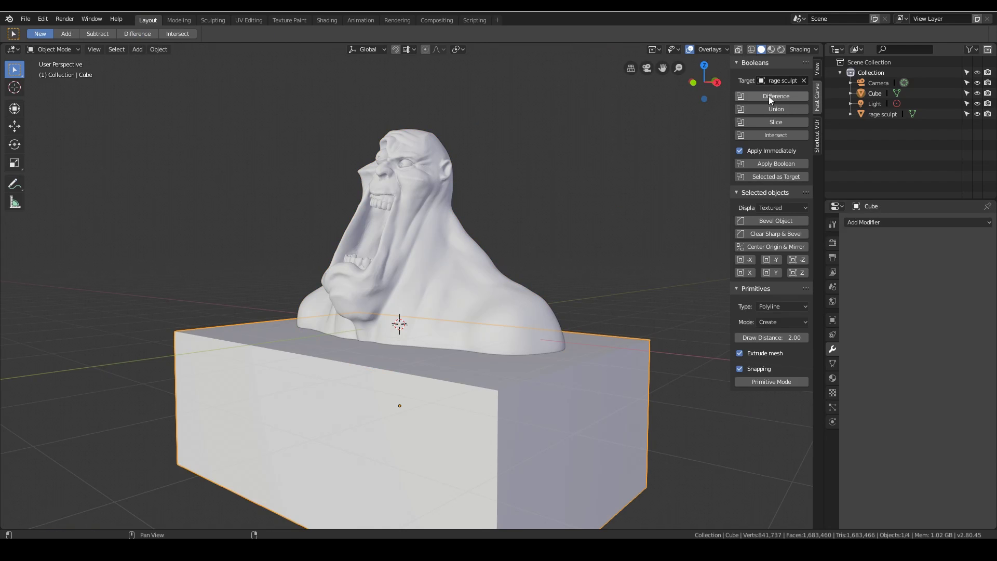
- Delete the leftover Cube and check the bust's flat underside
middle_click_drag(623, 271, 579, 317)
key("Delete")
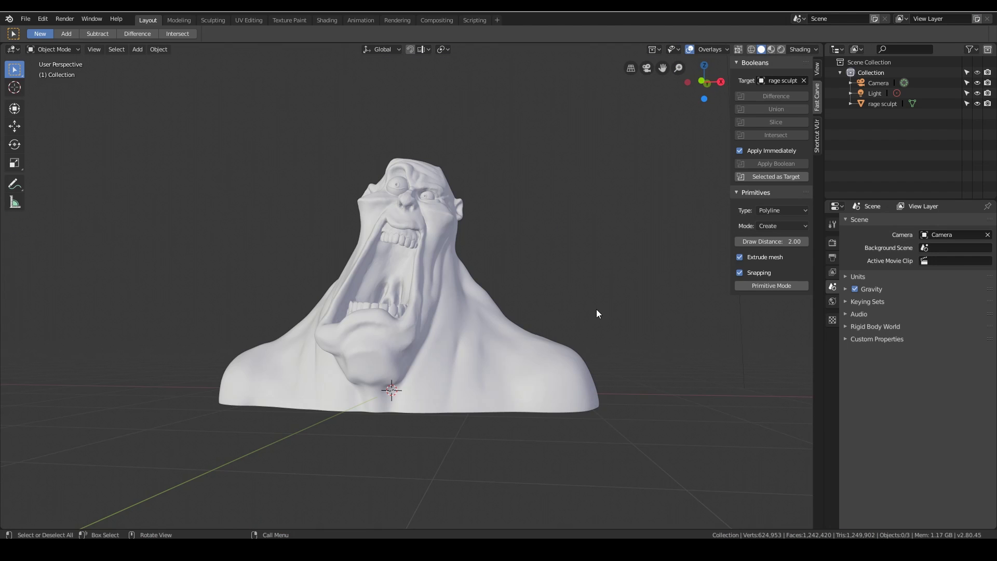
middle_click_drag(527, 381, 437, 248)
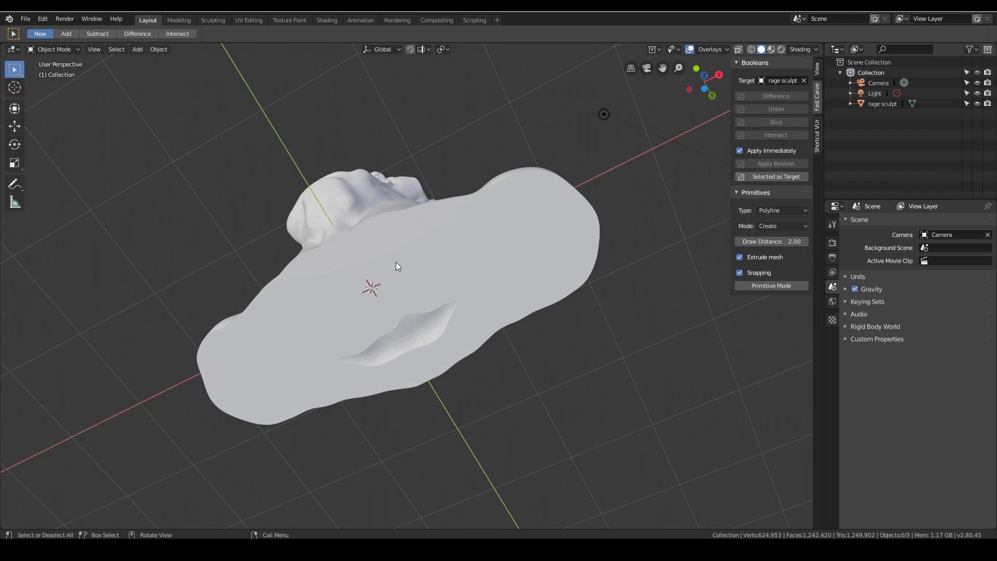
middle_click_drag(396, 266, 403, 355)
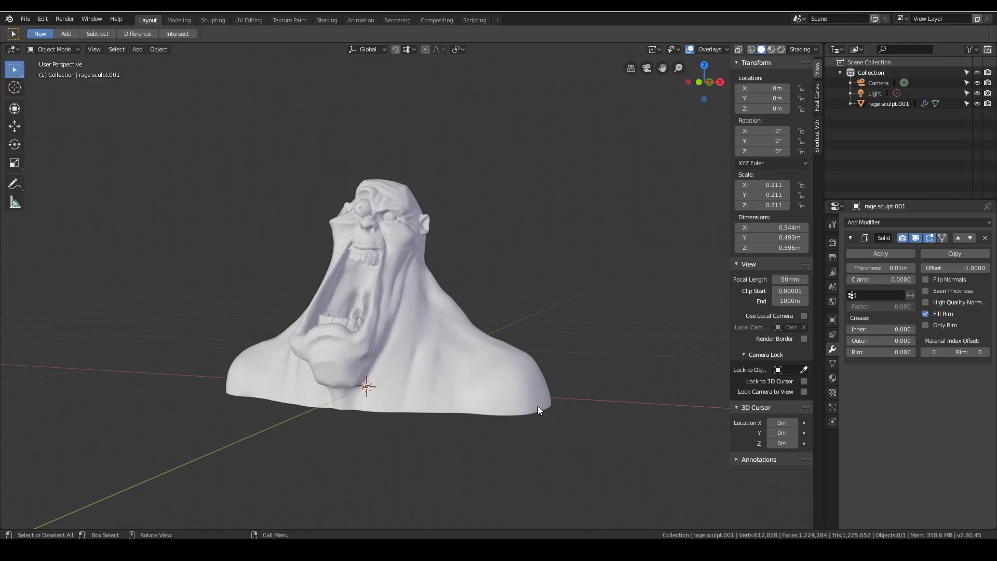
- Add a Solidify modifier with 0.02m thickness to the bust and scale it down to 0.055
middle_click_drag(514, 410, 456, 66)
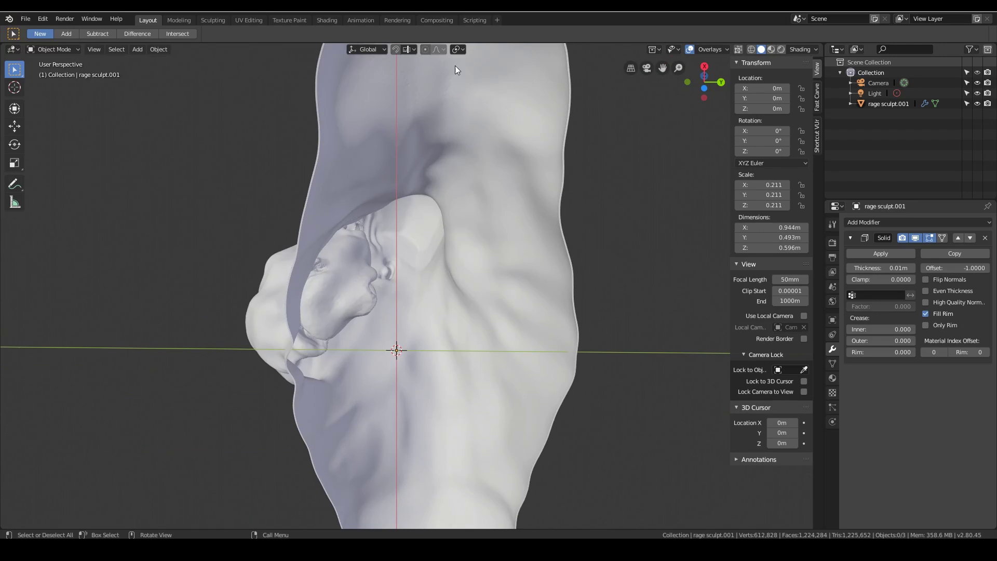
middle_click_drag(400, 308, 460, 378)
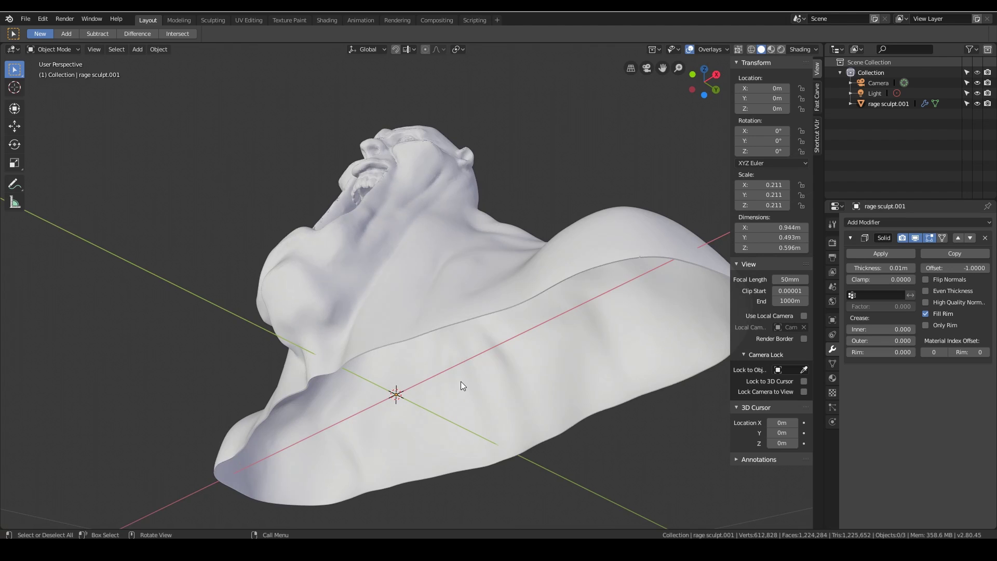
middle_click_drag(443, 392, 421, 368)
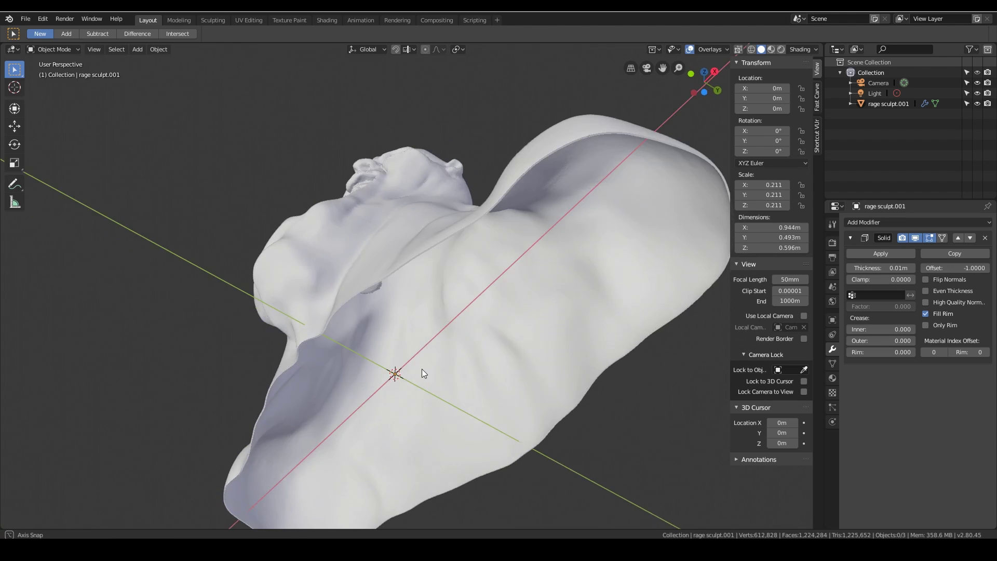
left_click(904, 223)
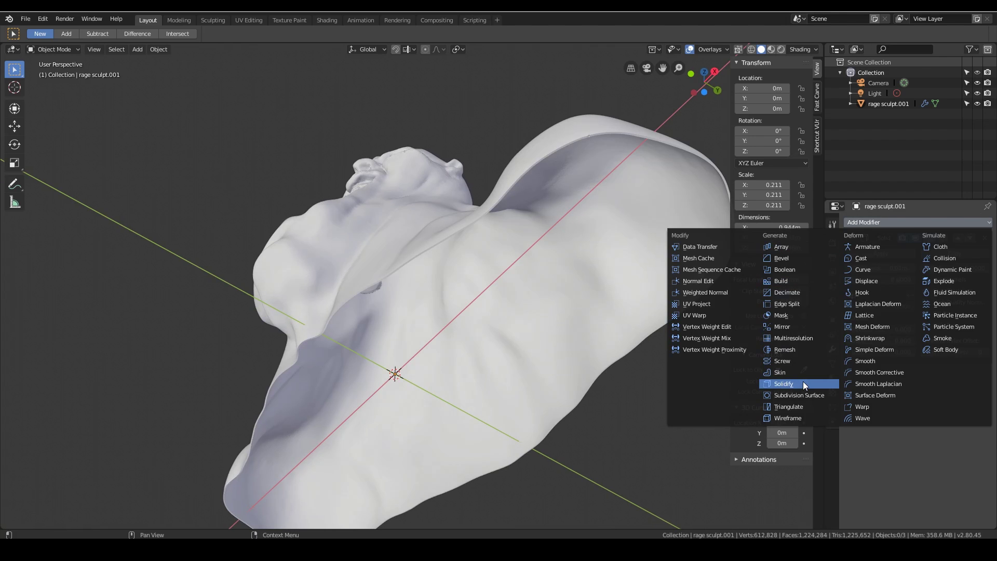
left_click(784, 384)
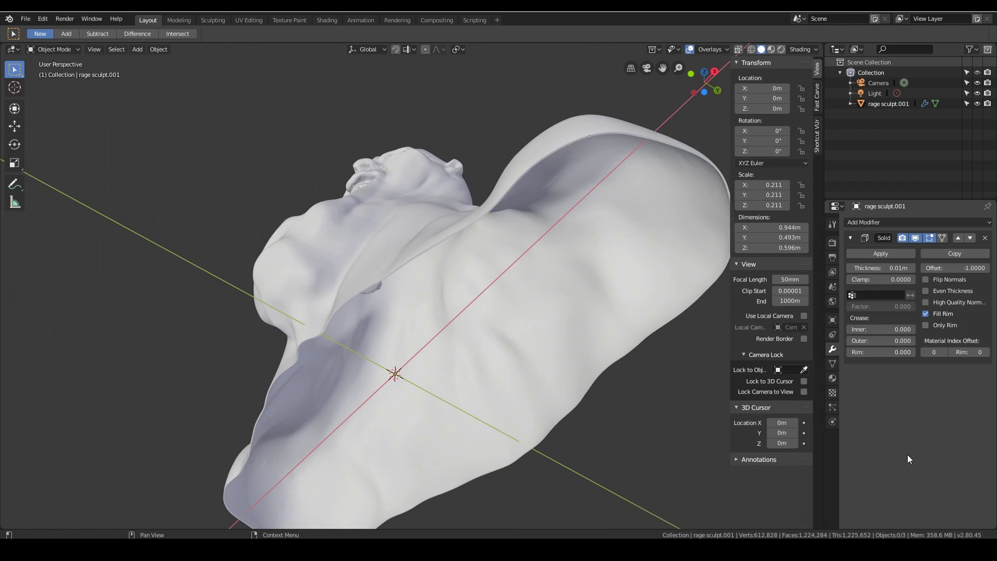
left_click(913, 268)
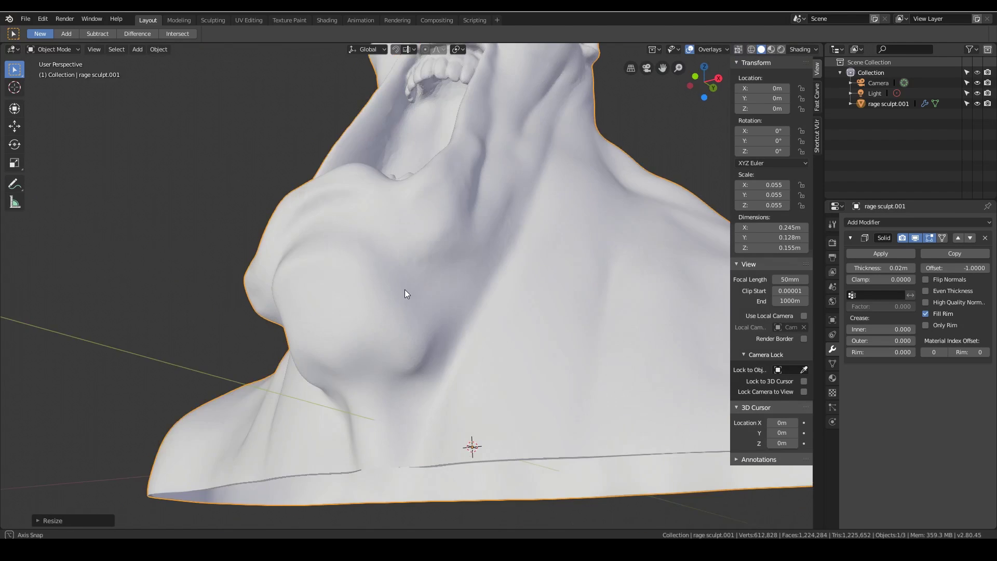
middle_click_drag(405, 289, 354, 351)
scroll(354, 351, "up", 3)
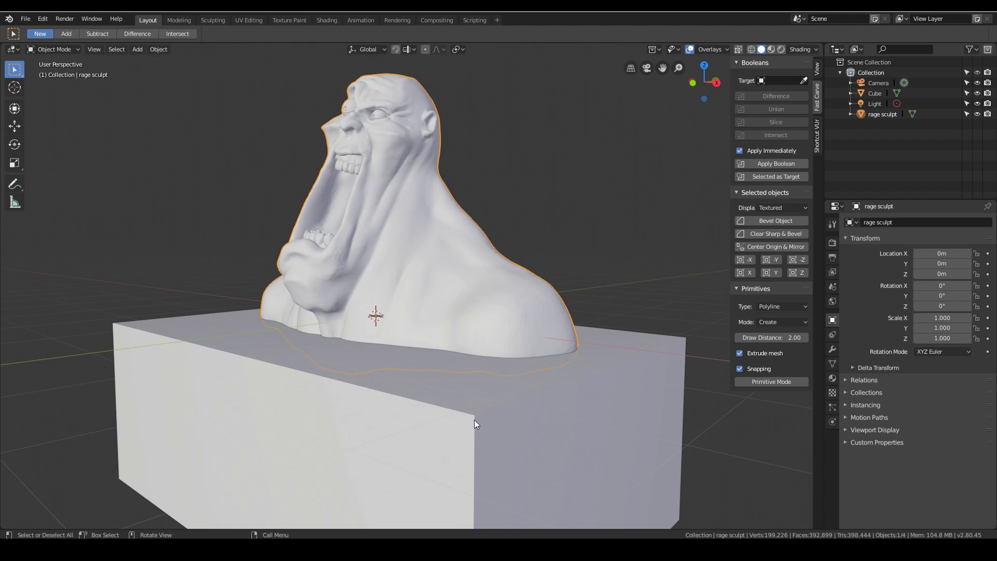
- Select the Cube slab under the bust and orbit around both objects
left_click(515, 396)
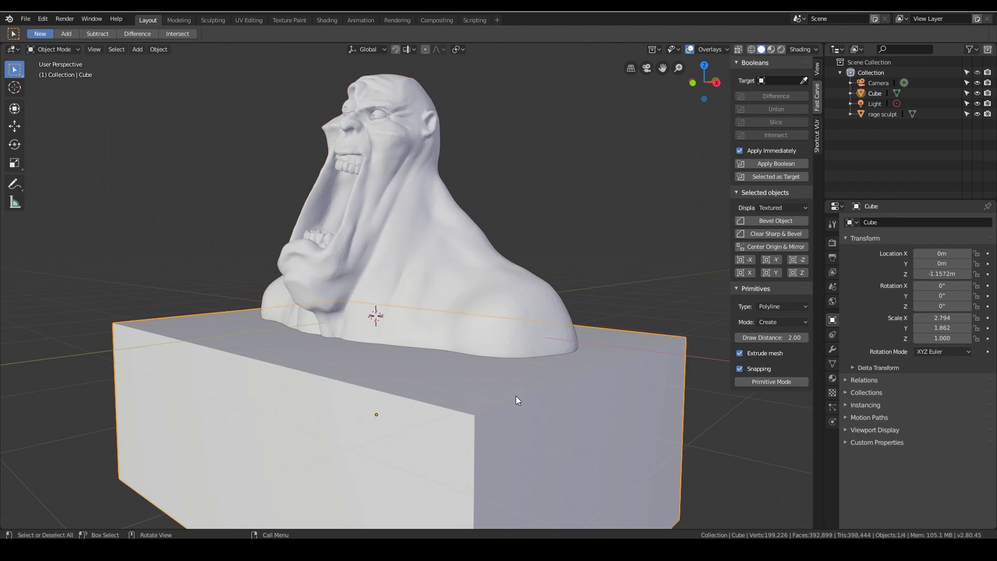
mouse_move(537, 418)
middle_mouse_down()
mouse_move(471, 406)
mouse_move(393, 352)
middle_mouse_up()
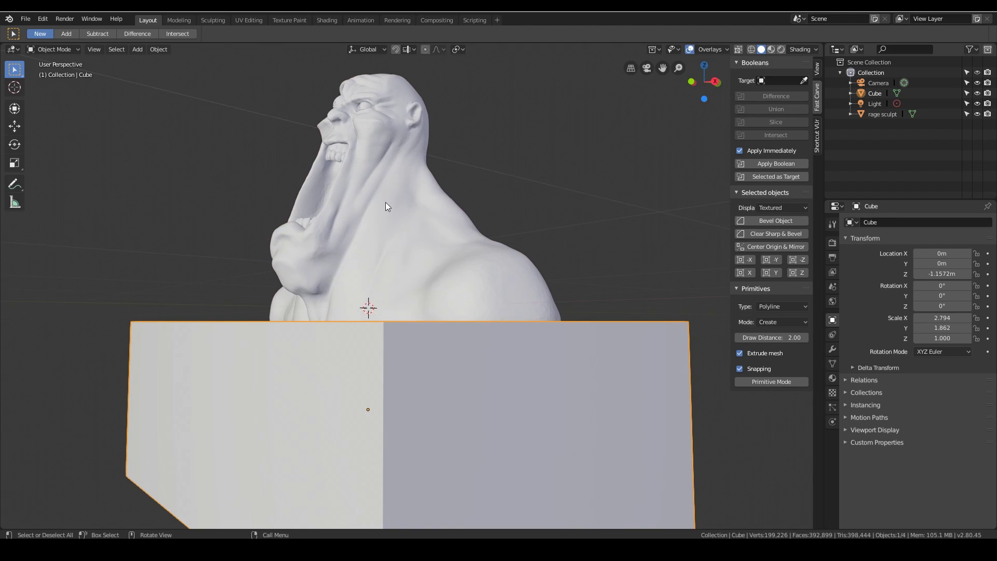
mouse_move(392, 243)
middle_mouse_down()
mouse_move(408, 268)
mouse_move(397, 264)
middle_mouse_up()
middle_click_drag(403, 171, 450, 403)
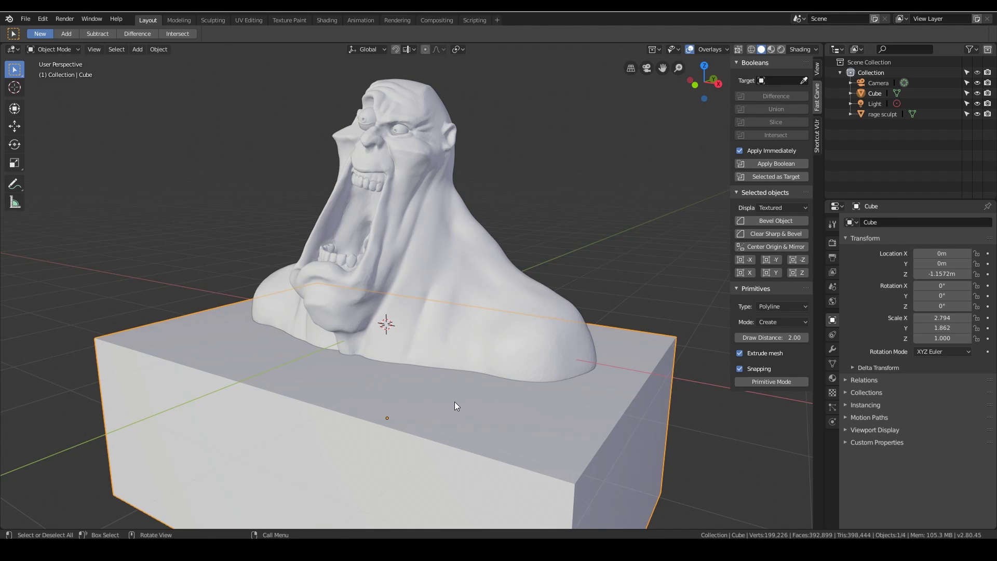
- Switch to the Sculpting workspace while working on the Cube mesh
left_click(212, 19)
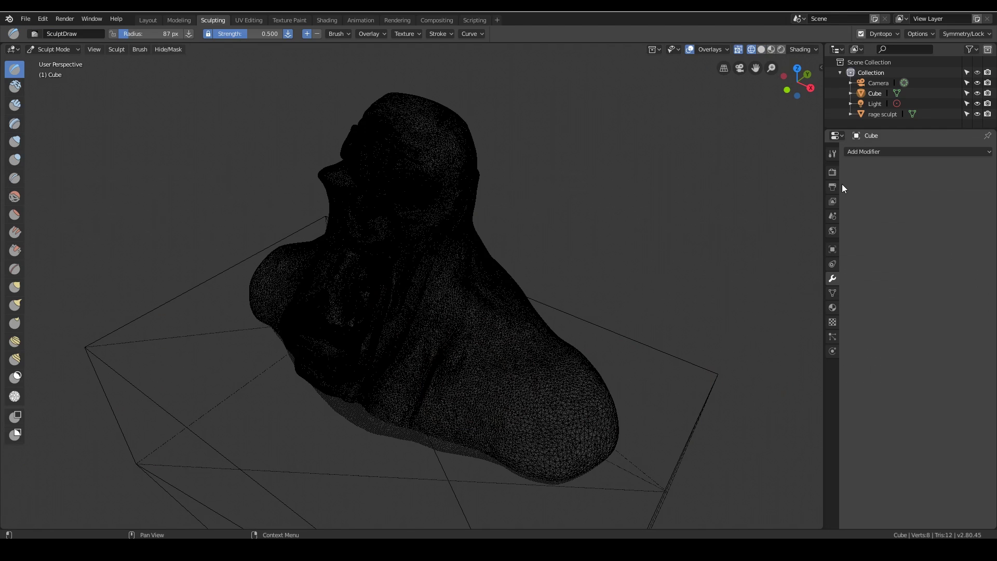
mouse_move(540, 395)
middle_mouse_down()
mouse_move(476, 350)
mouse_move(463, 363)
mouse_move(410, 317)
mouse_move(435, 380)
middle_mouse_up()
key("shift+z")
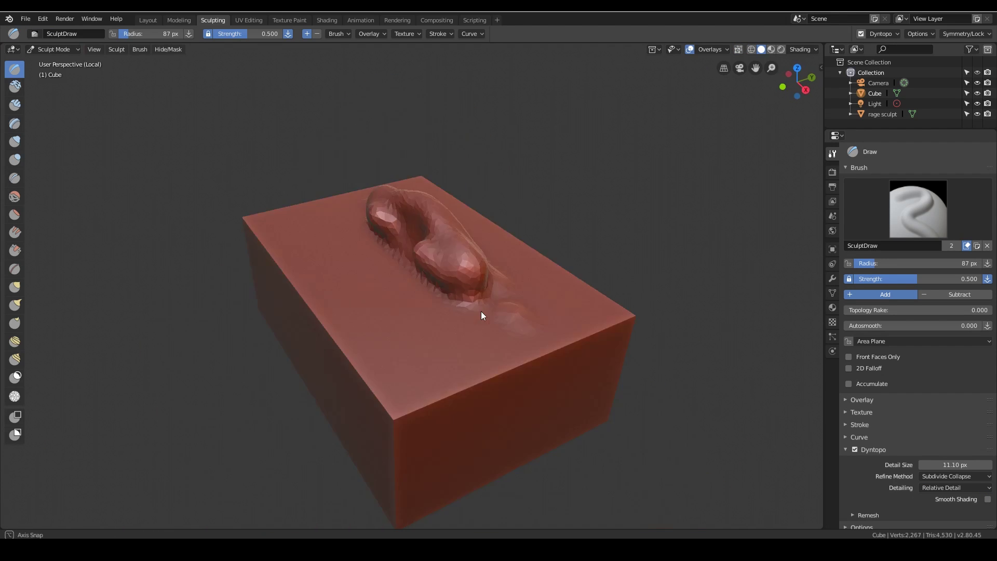
middle_click_drag(481, 311, 449, 273)
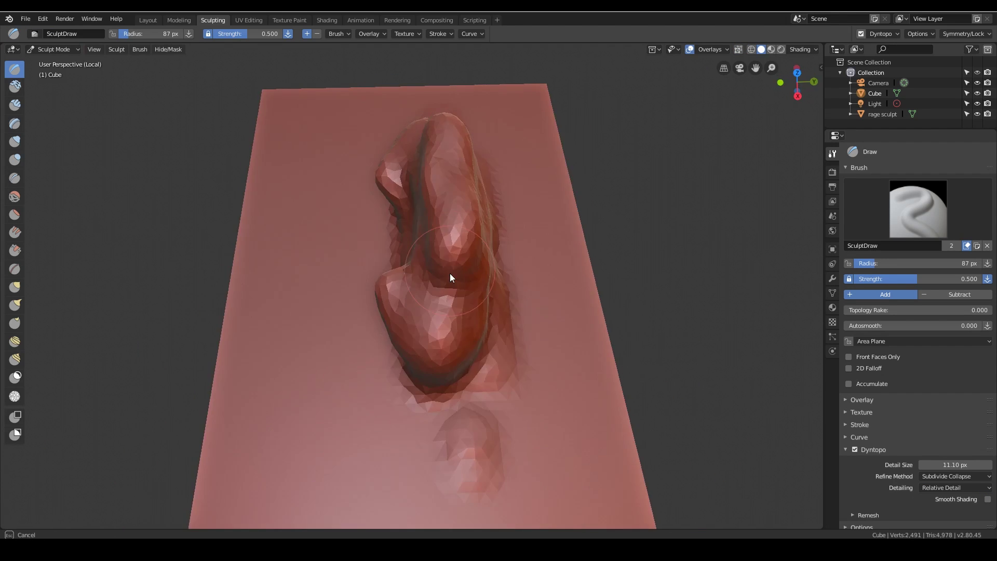
- Toggle local view to isolate the Cube, then return to viewing the bust on the slab
key("KP_Divide")
key("KP_Divide")
mouse_move(438, 185)
middle_mouse_down()
mouse_move(456, 191)
mouse_move(463, 125)
mouse_move(533, 237)
mouse_move(583, 257)
middle_mouse_up()
key("KP_Divide")
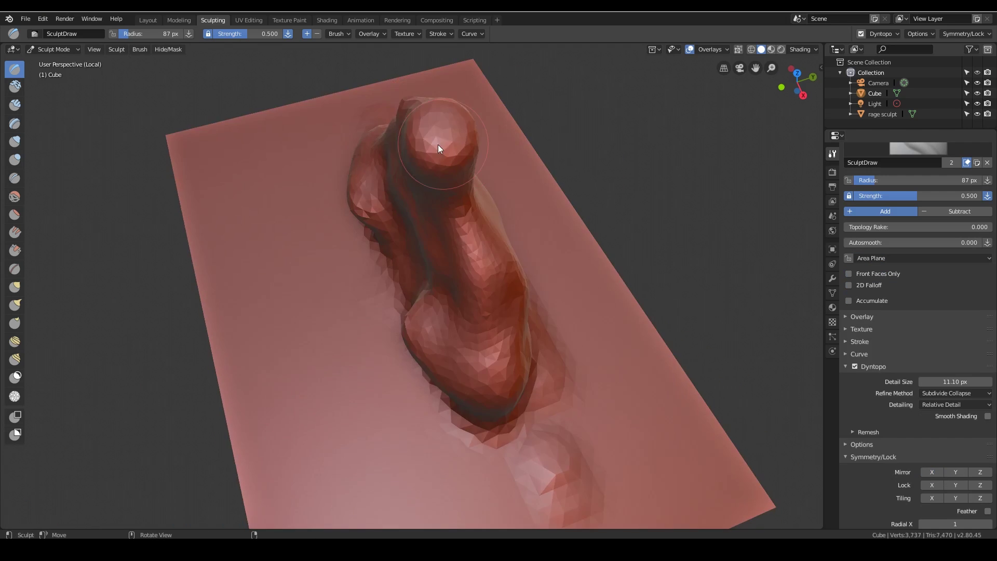
key("KP_Divide")
mouse_move(550, 222)
middle_mouse_down()
mouse_move(585, 229)
mouse_move(229, 385)
mouse_move(447, 469)
middle_mouse_up()
mouse_move(569, 410)
middle_mouse_down()
mouse_move(484, 342)
mouse_move(401, 143)
middle_mouse_up()
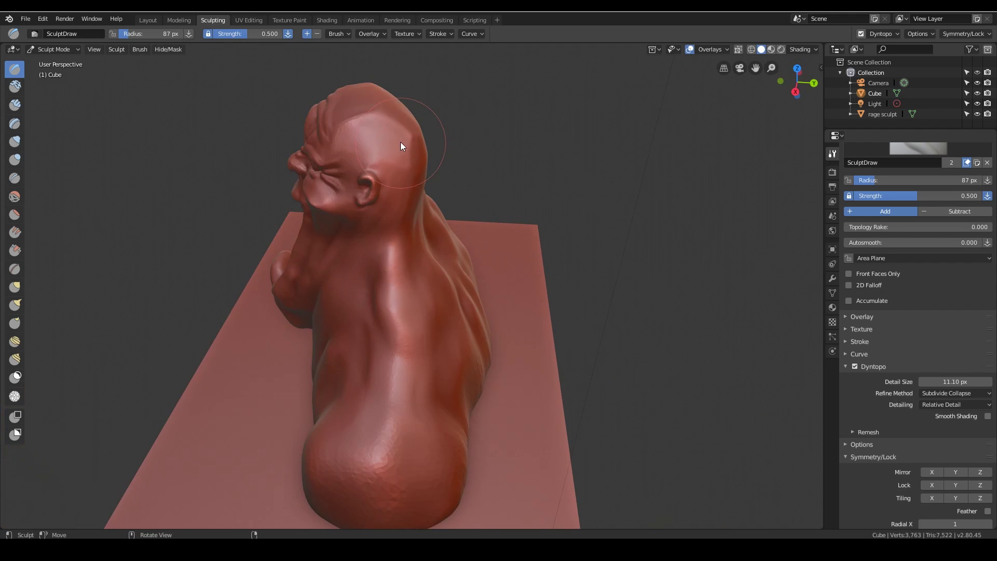
middle_click_drag(386, 191, 356, 150)
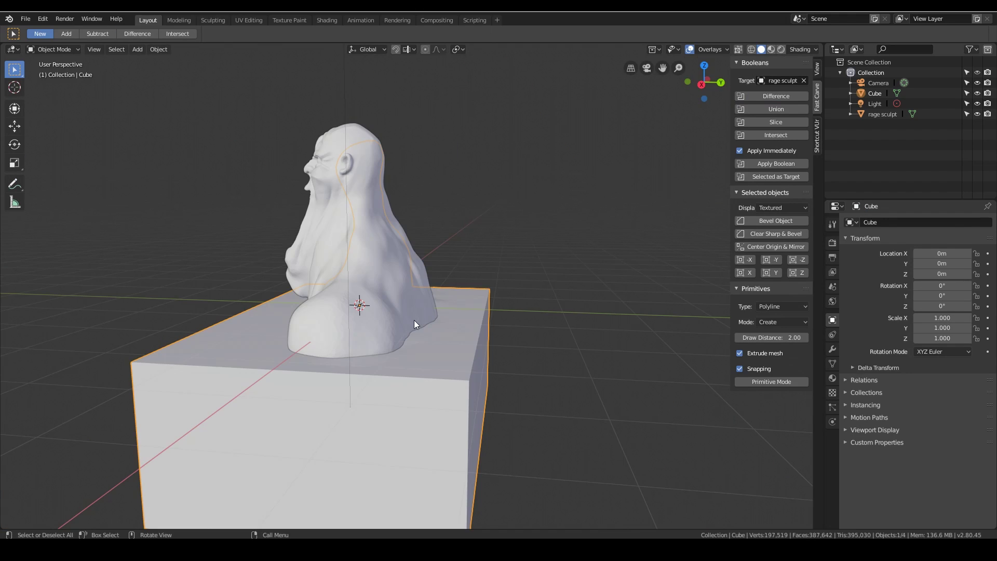
- Move the Cube slab aside, away from the bust
key("g")
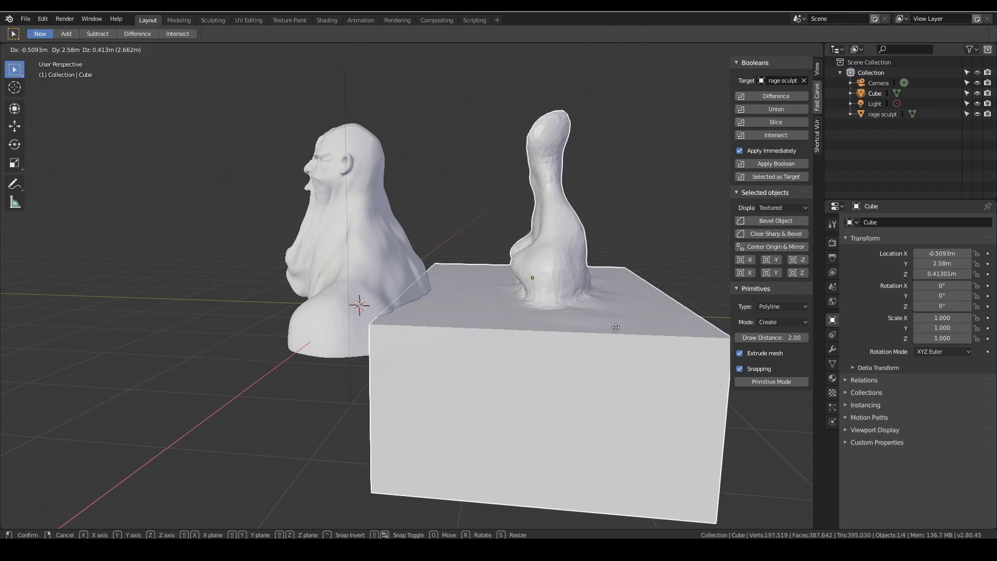
left_click(595, 335)
middle_click_drag(596, 335, 403, 311)
scroll(365, 263, "up", 3)
scroll(416, 308, "down", 4)
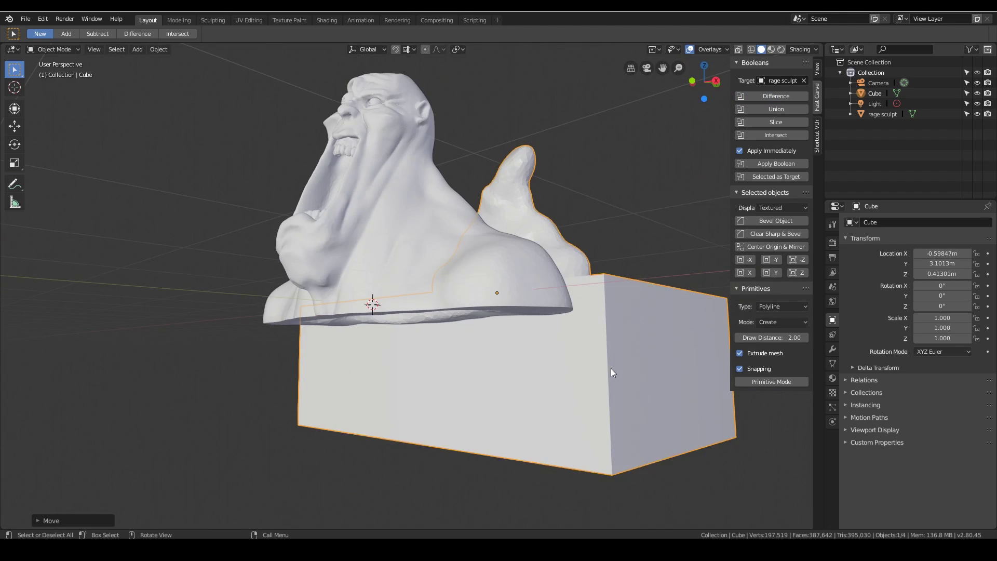
middle_click_drag(613, 368, 256, 240)
scroll(336, 252, "up", 3)
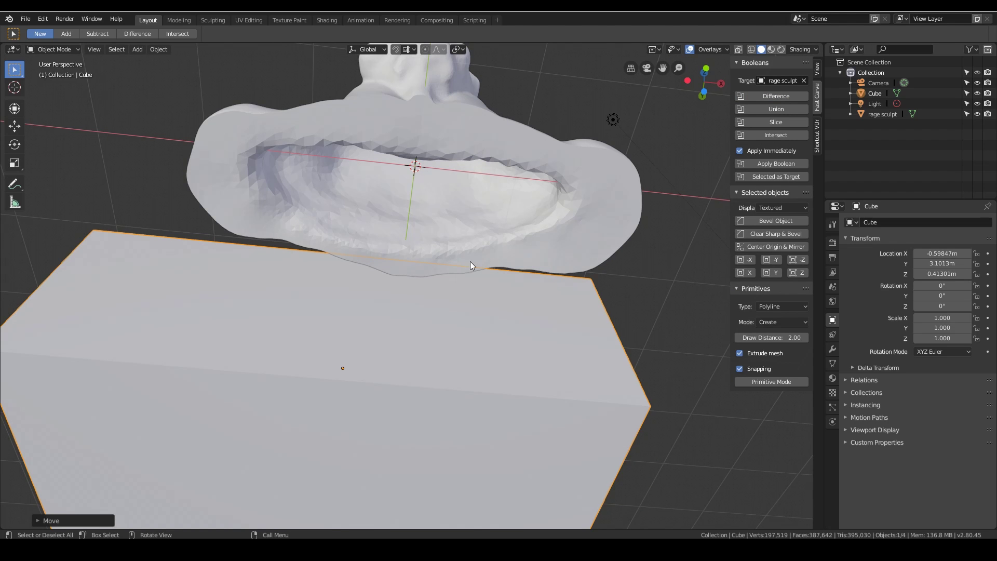
- Delete the Cube slab, leaving the bust's hollow underside exposed
middle_click_drag(471, 266, 567, 305)
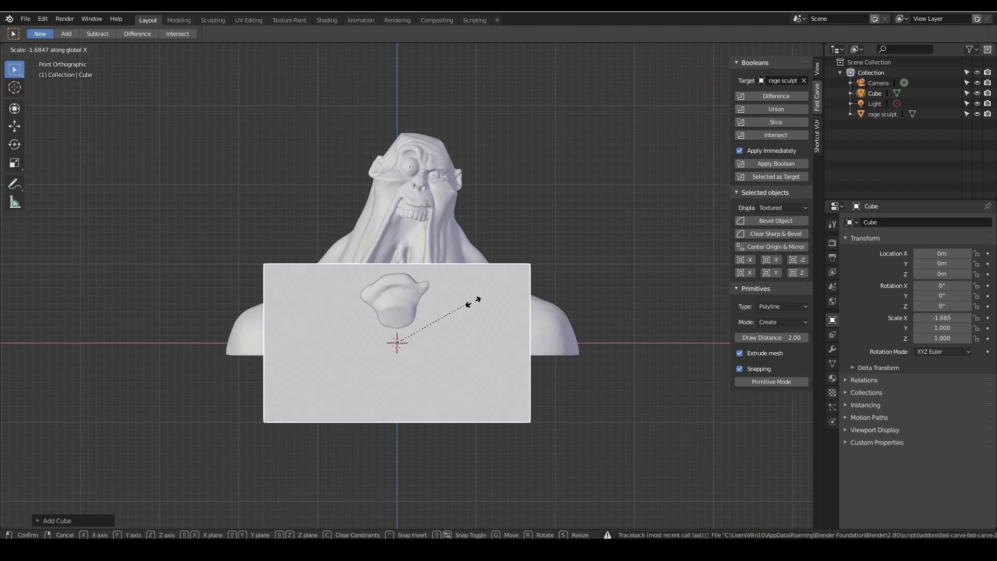
middle_click_drag(364, 312, 373, 418)
right_click(404, 342)
key("Delete")
middle_click_drag(402, 343, 398, 327)
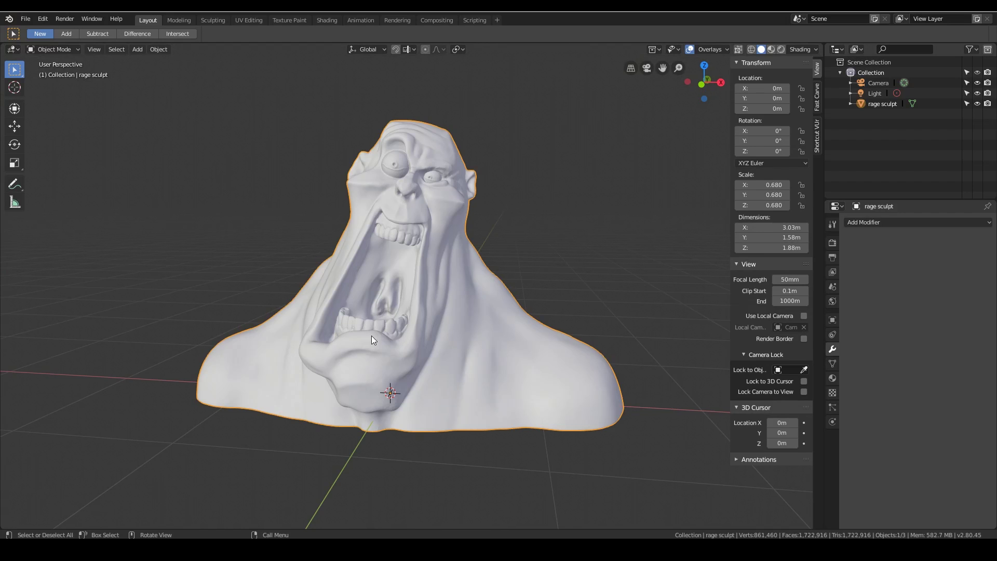
middle_click_drag(474, 347, 461, 299)
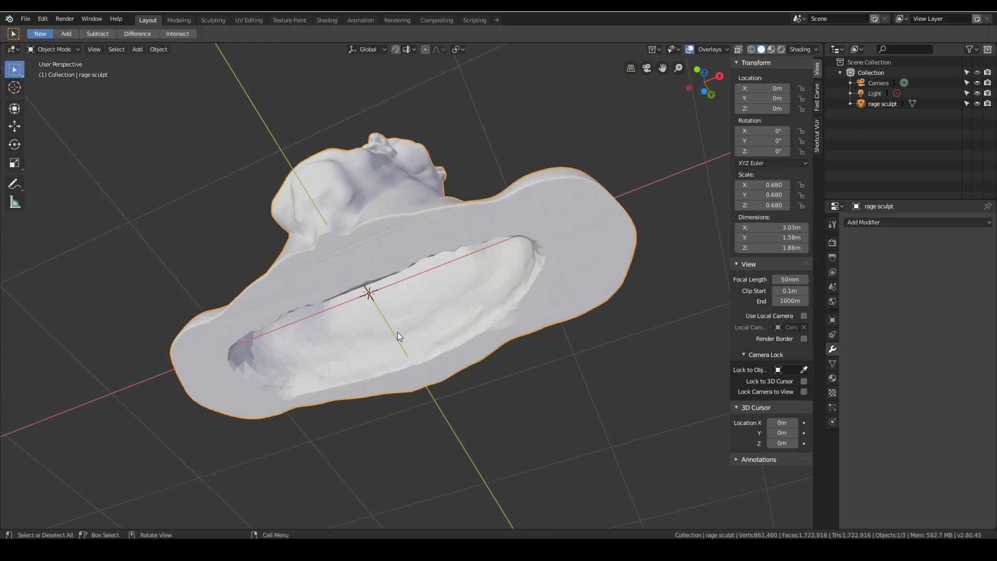
middle_click_drag(397, 332, 394, 374)
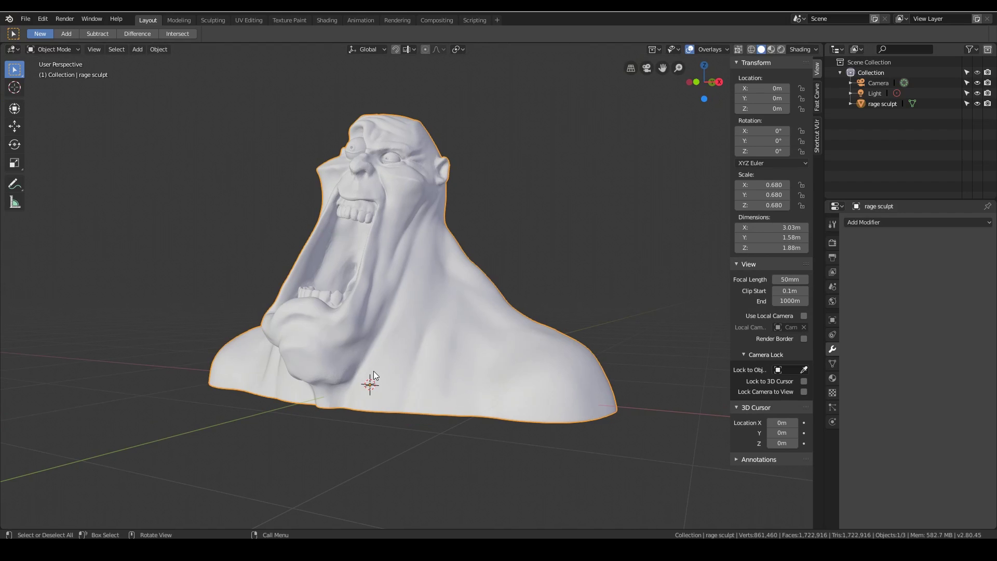
middle_click_drag(409, 221, 403, 292)
scroll(402, 293, "up", 2)
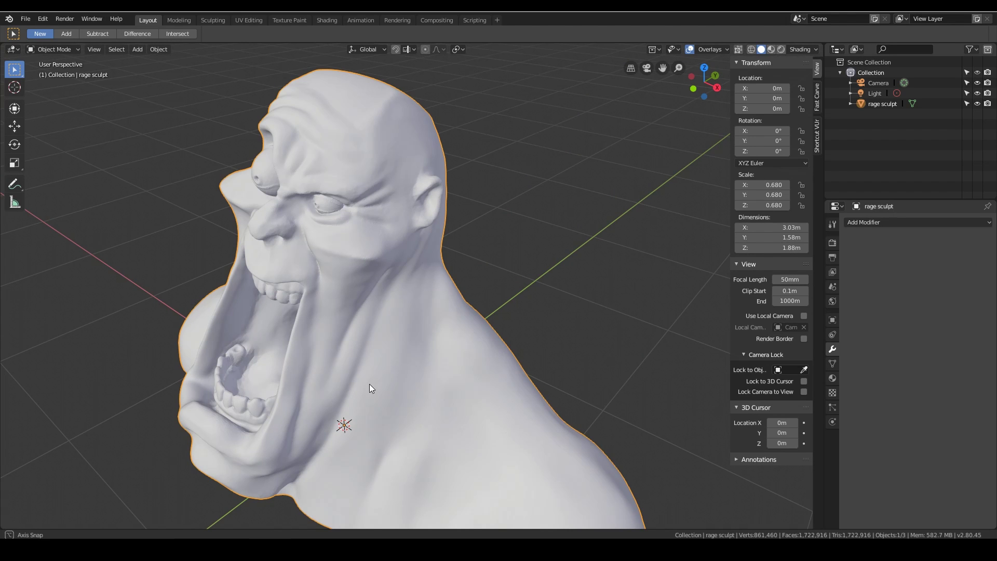
middle_click_drag(369, 384, 403, 364)
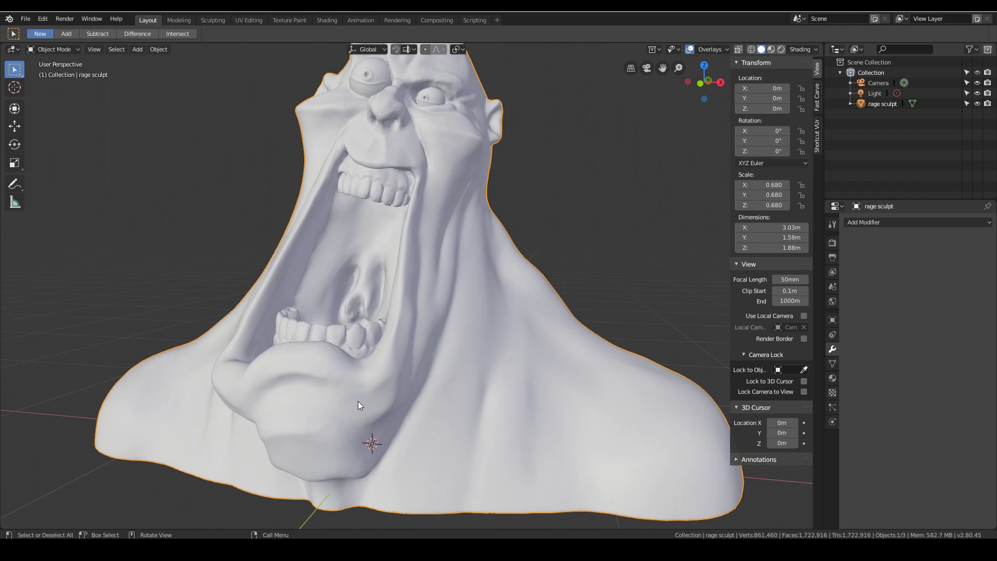
scroll(357, 402, "down", 6)
mouse_move(591, 363)
middle_mouse_down()
mouse_move(535, 309)
mouse_move(567, 399)
mouse_move(569, 359)
middle_mouse_up()
scroll(535, 348, "up", 2)
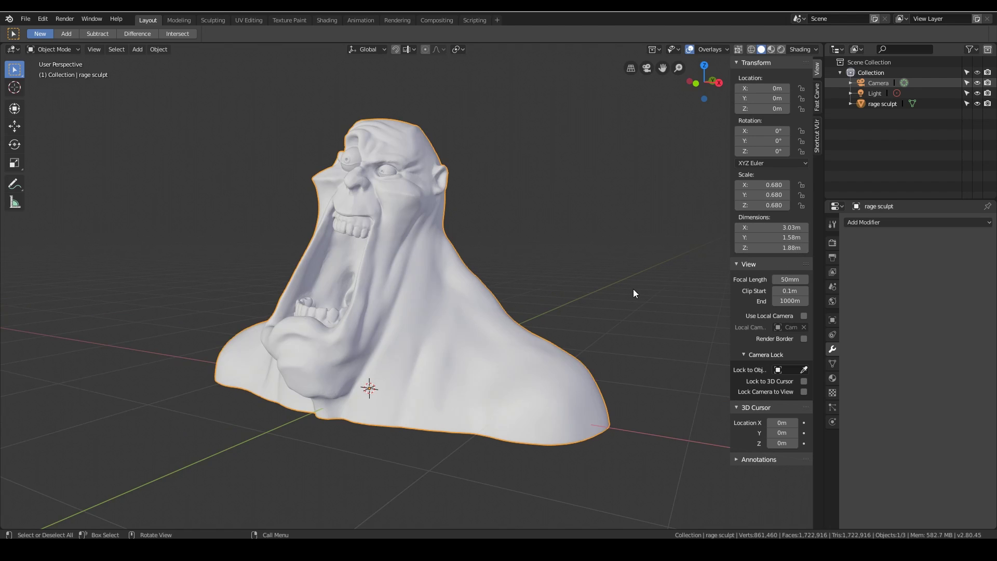
- Scale the bust to 0.055 and frame it in the view
key("s")
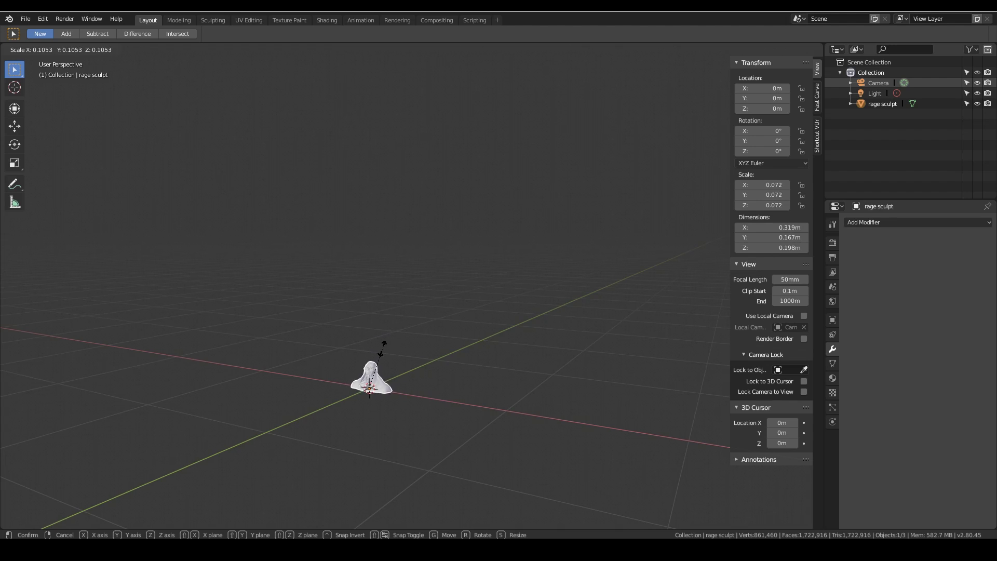
left_click(383, 362)
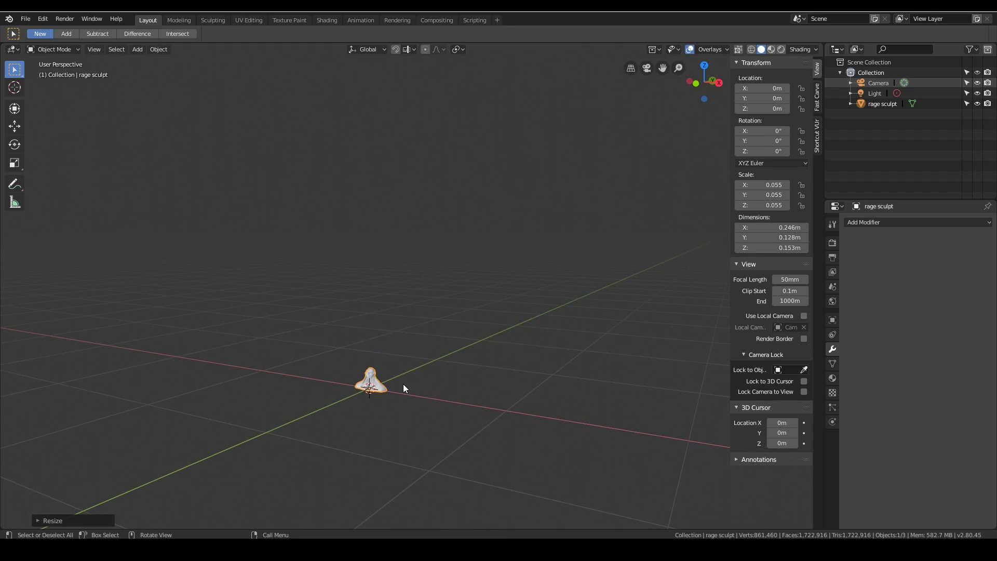
key("KP_Decimal")
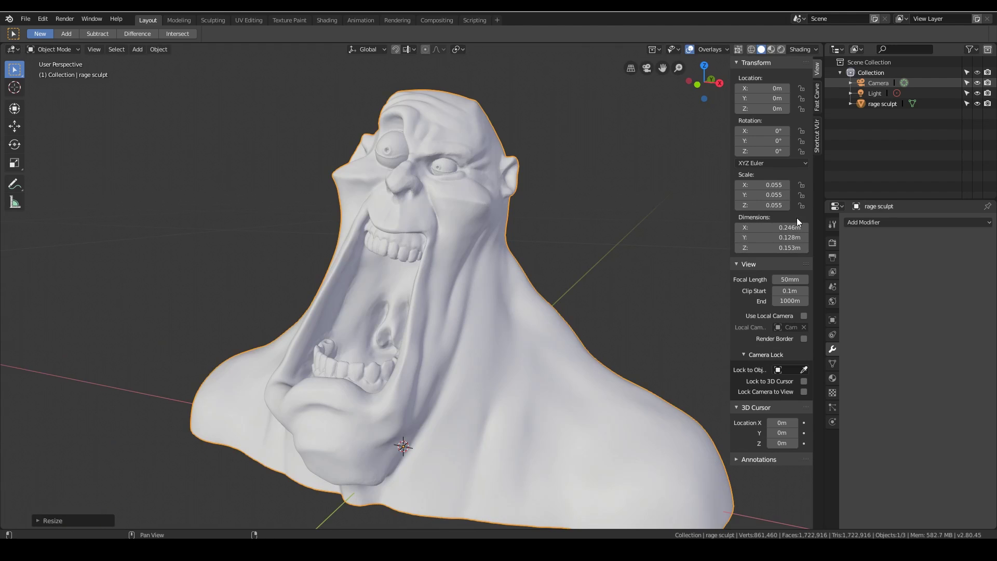
mouse_move(456, 380)
middle_mouse_down()
mouse_move(402, 385)
mouse_move(406, 376)
middle_mouse_up()
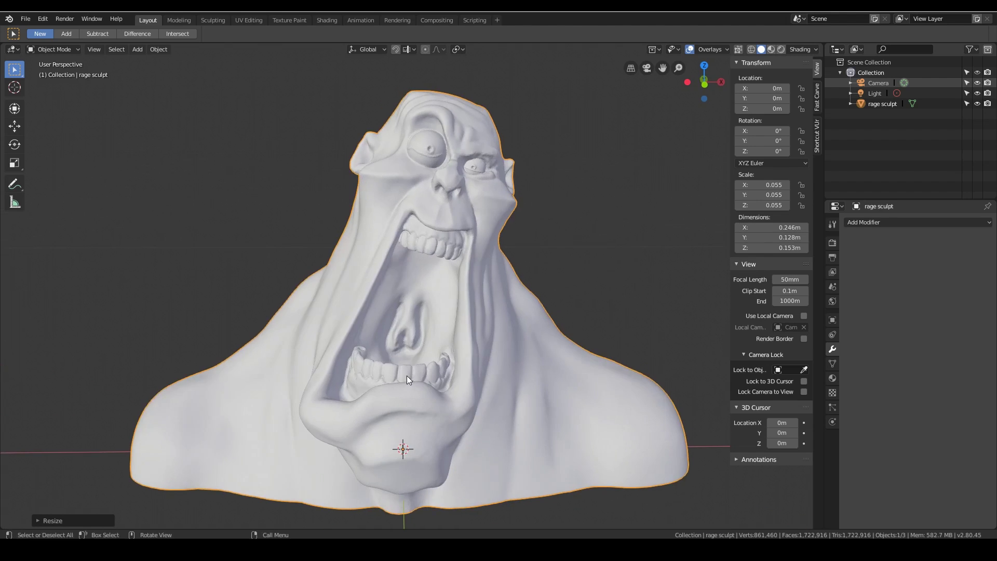
scroll(406, 376, "down", 4)
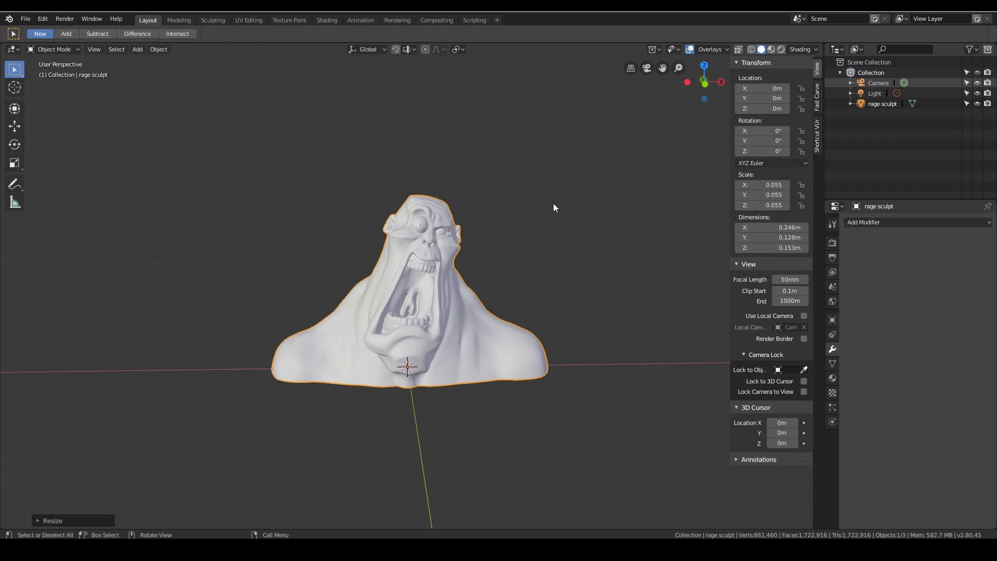
- Shrink the bust further to 0.041 and apply its scale so it reads 1.000
key("s")
left_click(517, 246)
mouse_move(457, 363)
middle_mouse_down()
mouse_move(505, 367)
mouse_move(467, 364)
mouse_move(494, 340)
mouse_move(485, 291)
middle_mouse_up()
scroll(476, 350, "up", 3)
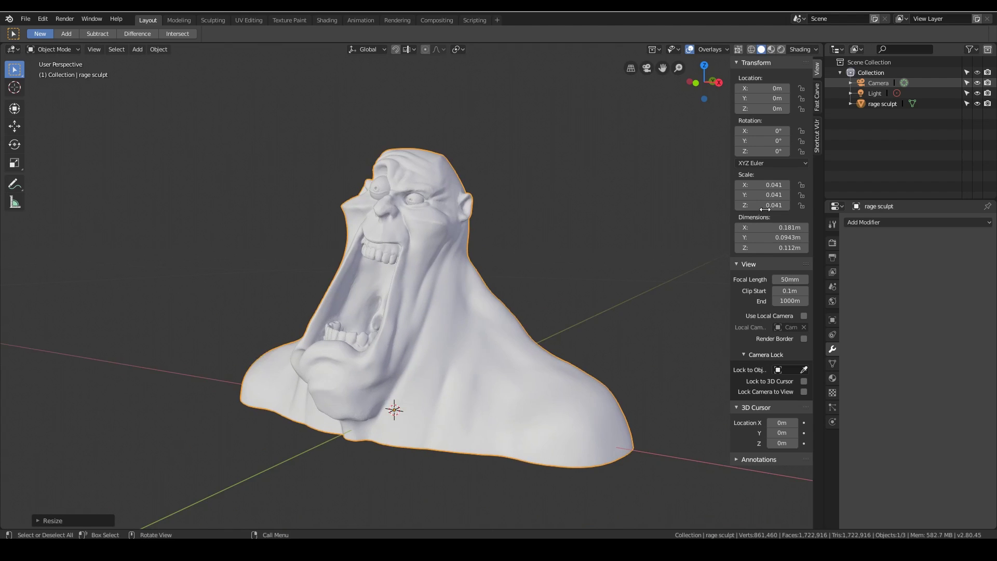
key("ctrl+a")
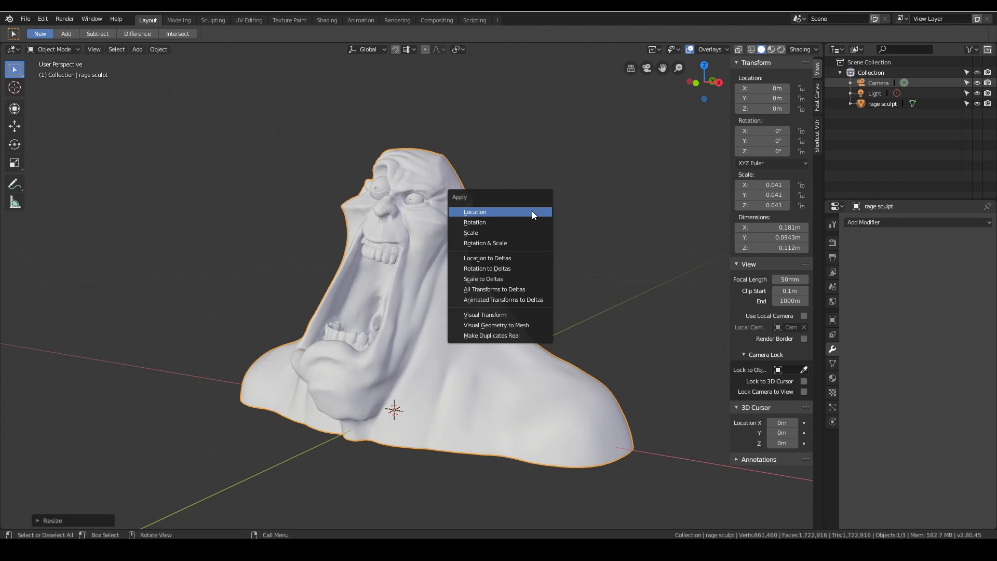
left_click(526, 232)
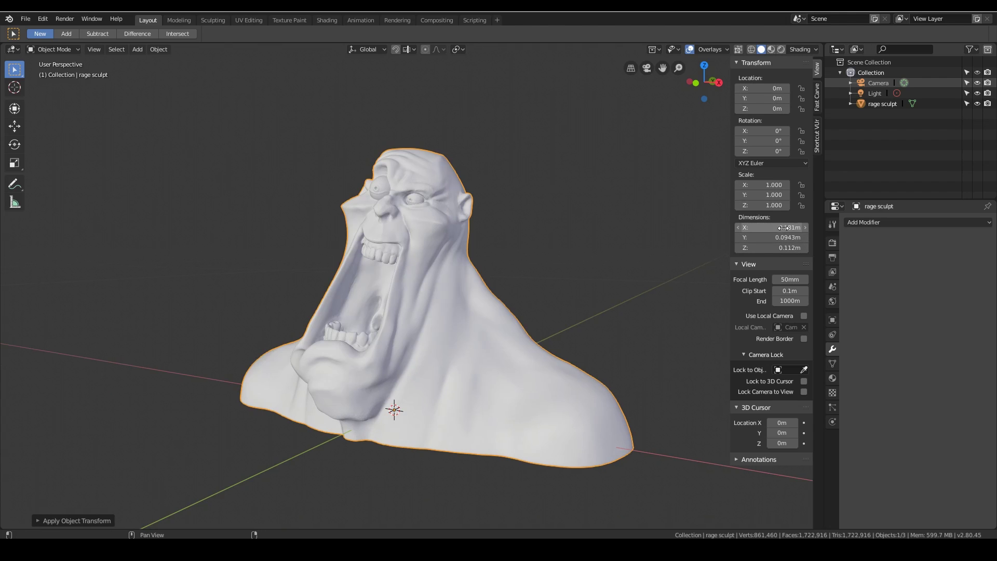
- Export only the selected sculpt as 'rage sculpt for print.stl', then switch to its folder
left_click(25, 18)
mouse_move(68, 220)
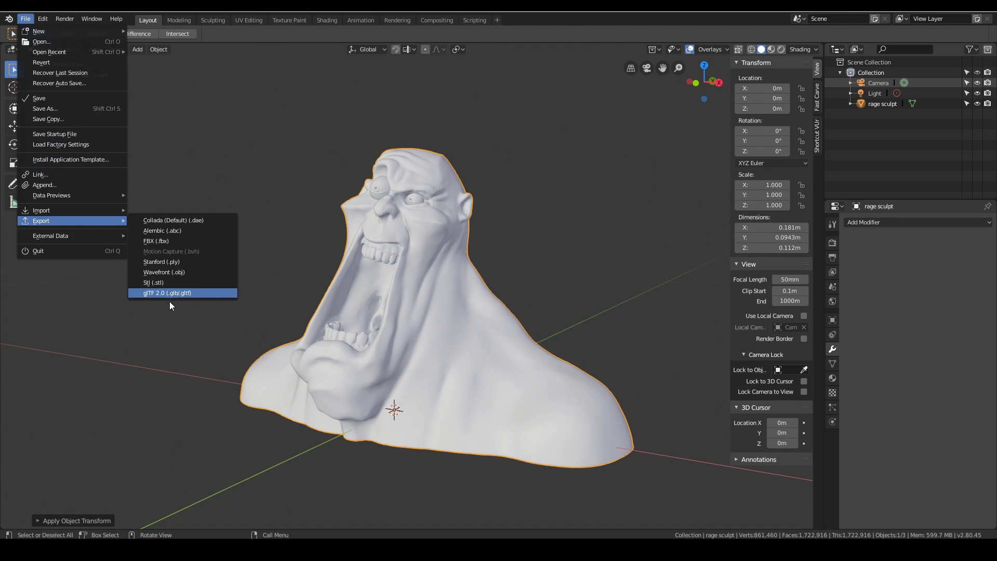
left_click(169, 284)
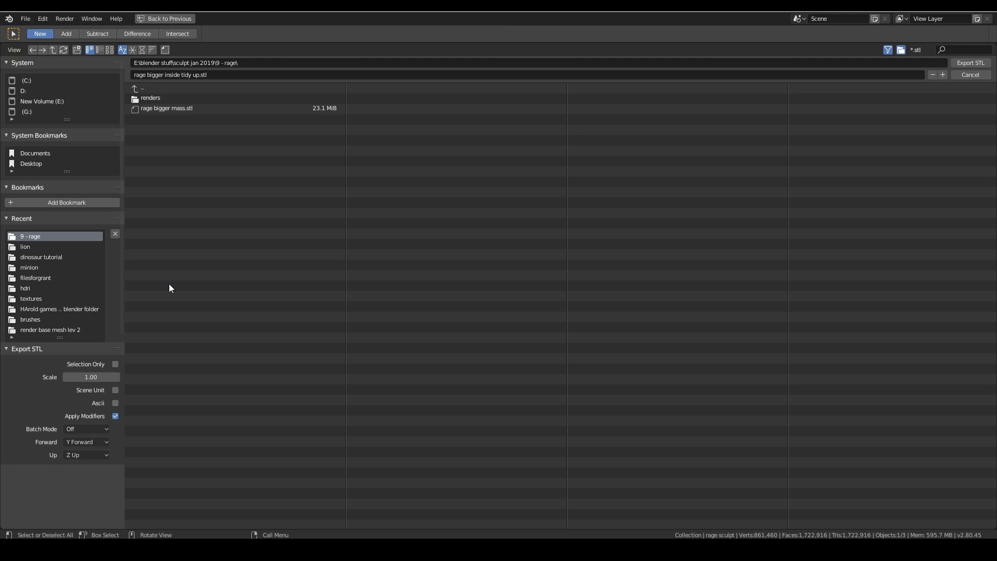
left_click(116, 365)
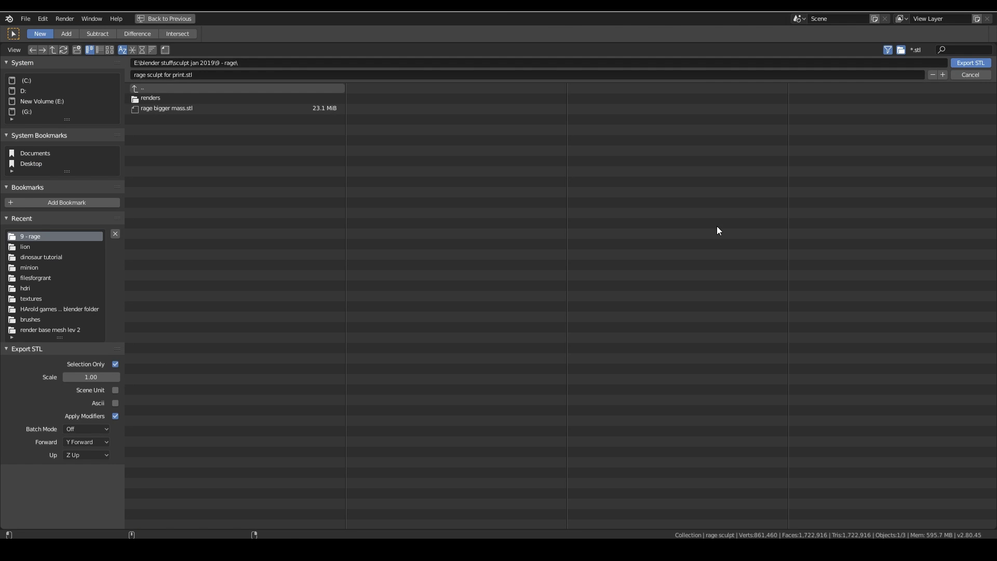
key("Return")
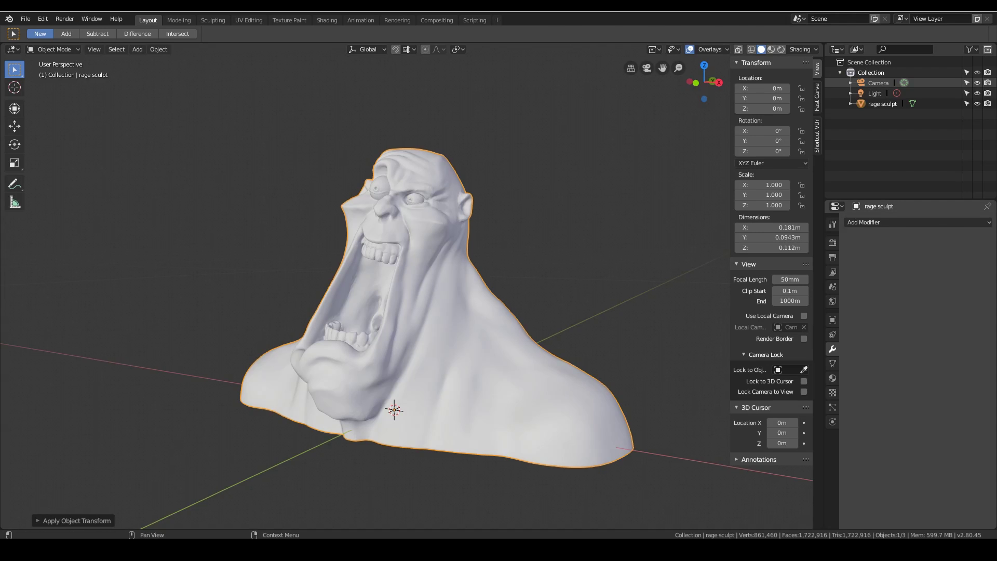
key("alt+Tab")
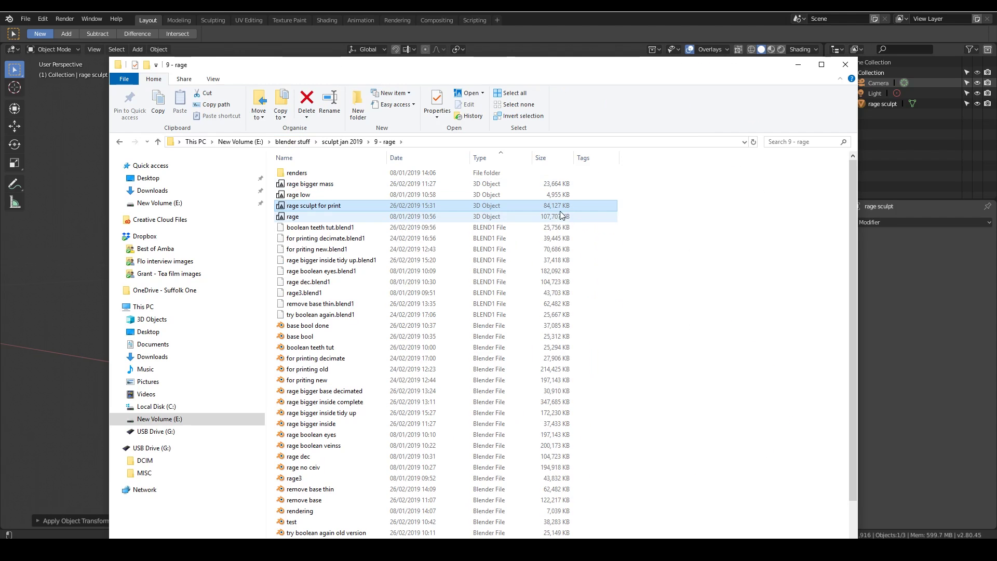
- Close the 9 - rage File Explorer window to return to Blender
left_click(845, 64)
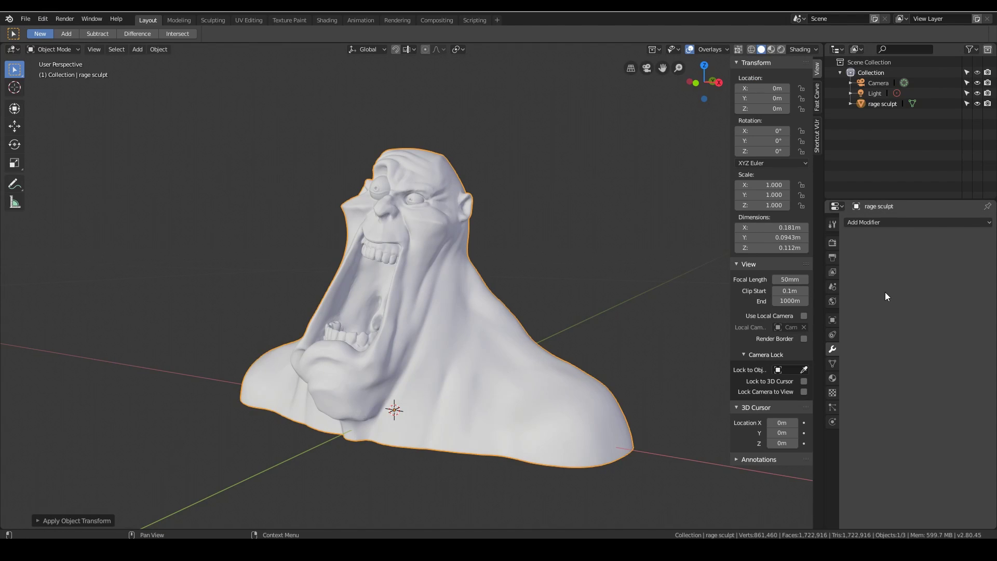
- Add a Decimate modifier to the bust with a 0.3 ratio
key("ctrl+d")
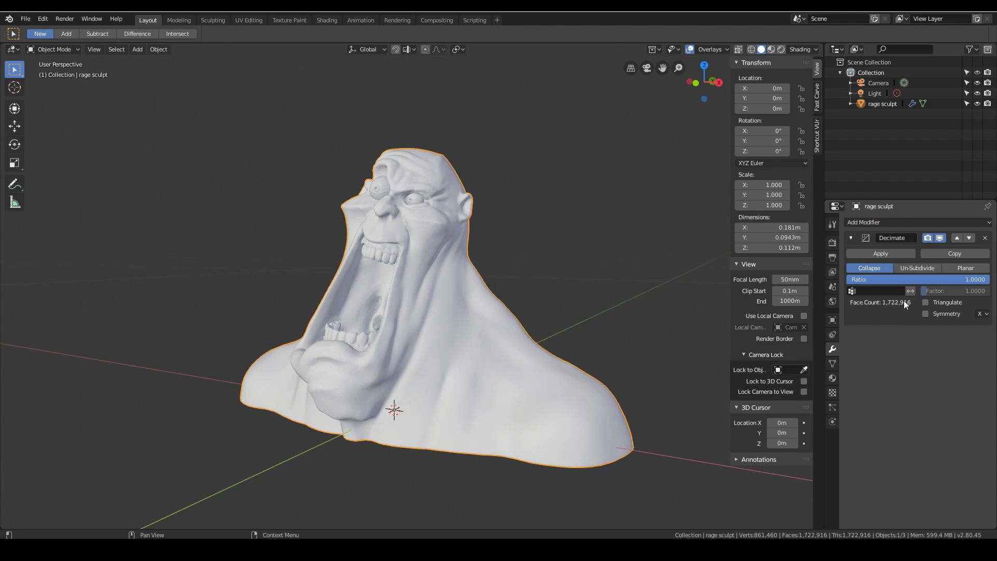
left_click(915, 282)
type("0.3")
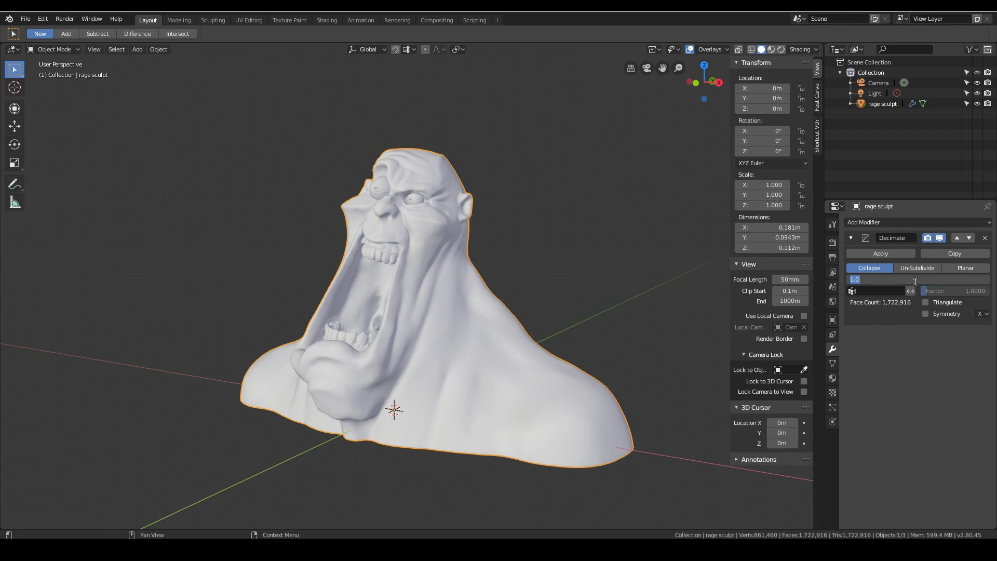
key("Return")
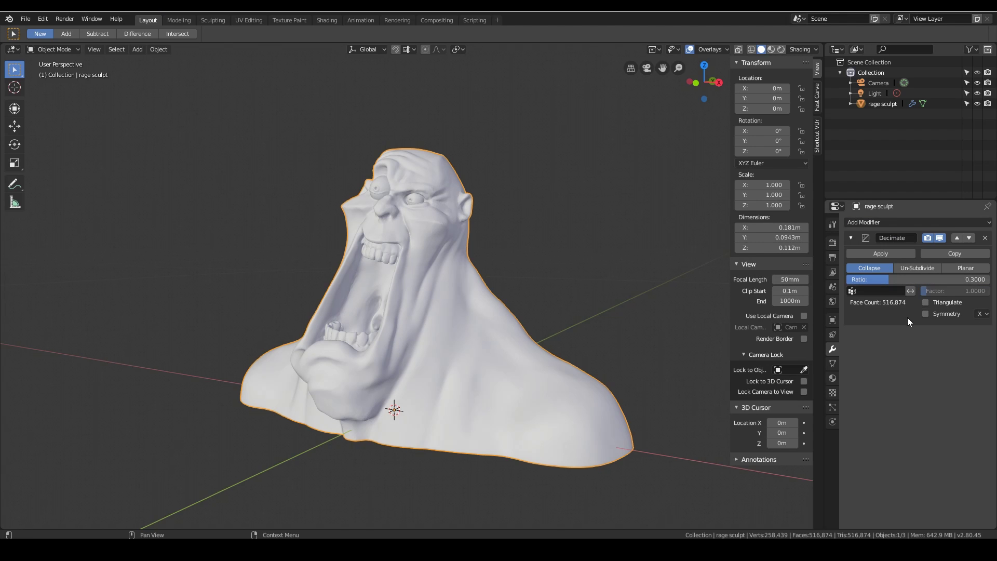
- Lower the view Clip Start to 0.001m and inspect the decimated face up close
scroll(446, 317, "up", 5)
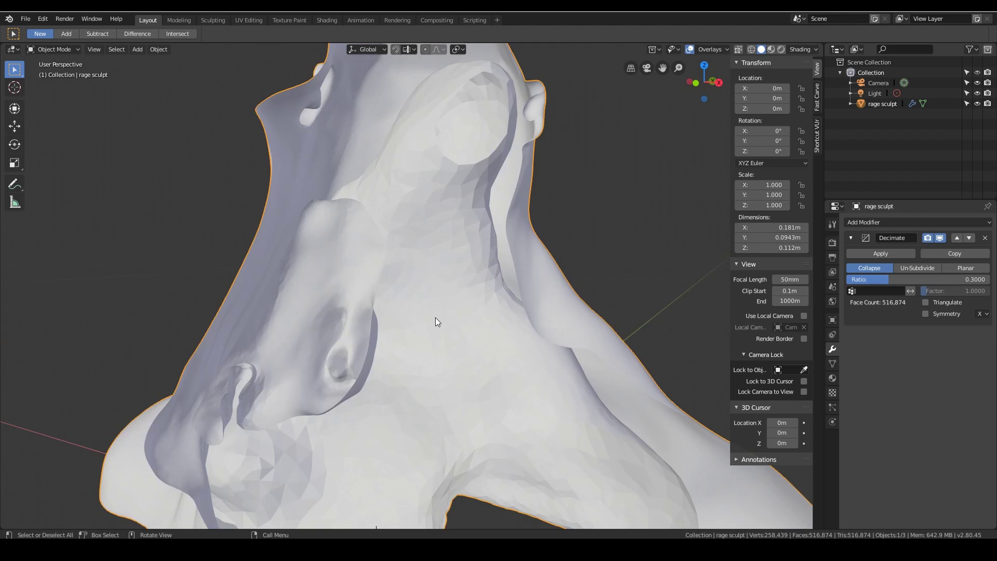
scroll(435, 317, "down", 5)
mouse_move(437, 309)
middle_mouse_down()
mouse_move(568, 344)
mouse_move(667, 349)
mouse_move(27, 339)
mouse_move(90, 311)
mouse_move(37, 311)
mouse_move(64, 301)
mouse_move(496, 333)
middle_mouse_up()
scroll(494, 334, "up", 4)
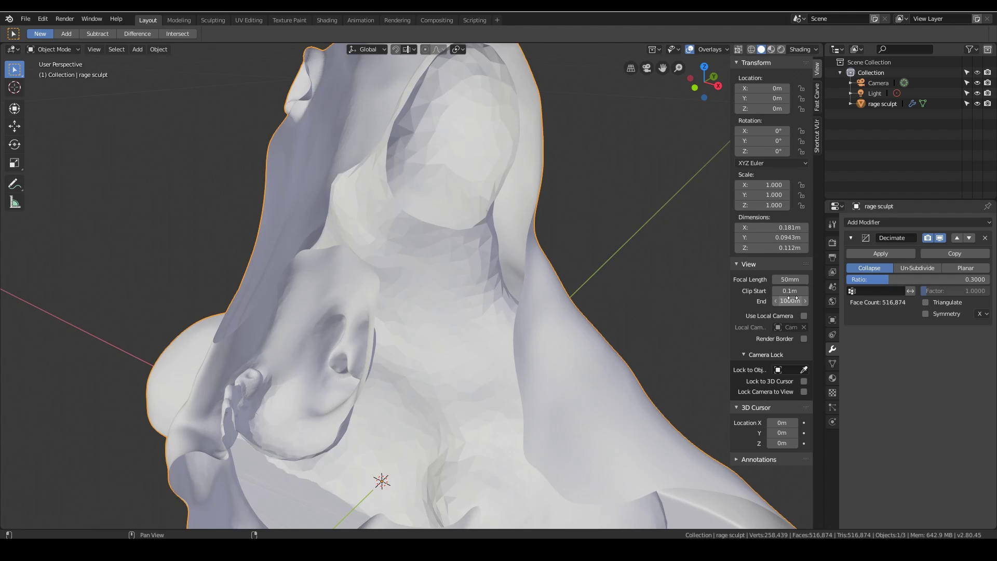
mouse_move(787, 291)
left_mouse_down()
mouse_move(820, 291)
mouse_move(787, 290)
left_mouse_up()
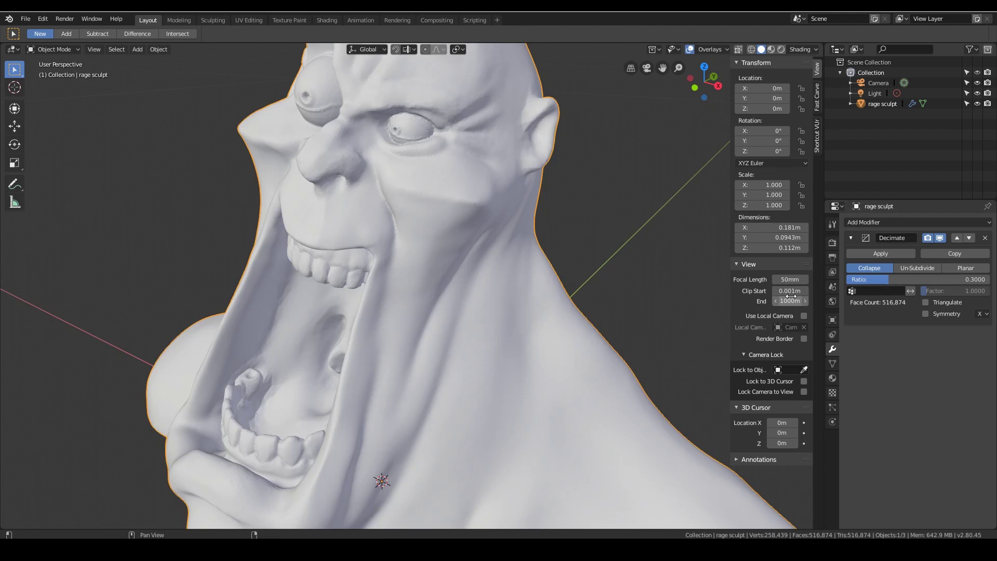
mouse_move(461, 272)
middle_mouse_down()
mouse_move(487, 287)
mouse_move(464, 289)
middle_mouse_up()
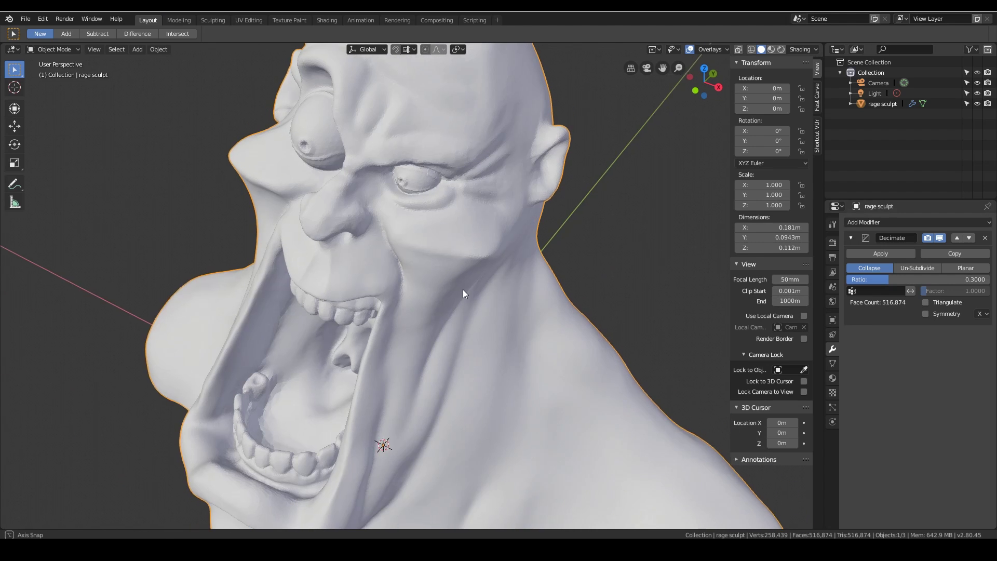
scroll(437, 208, "up", 2)
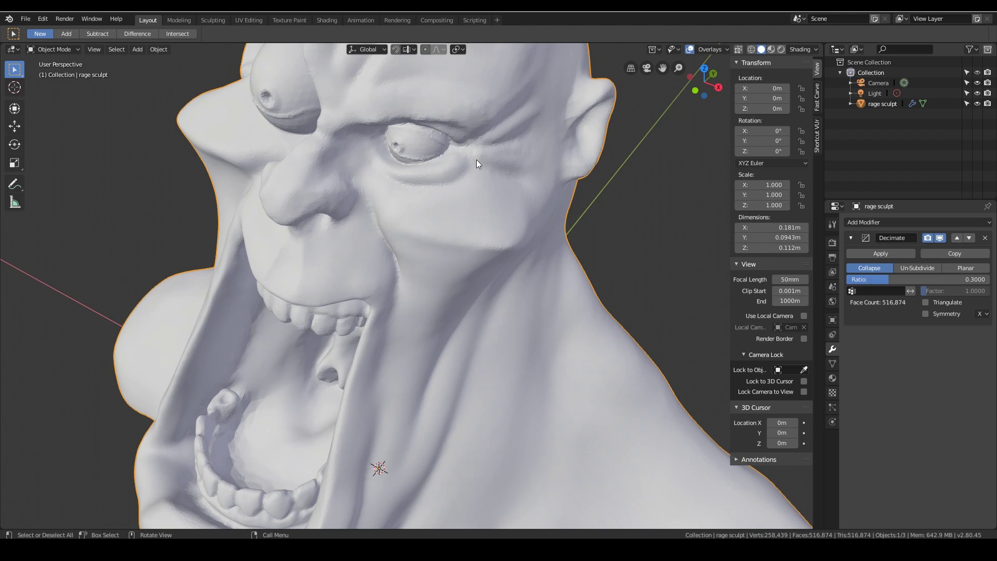
scroll(395, 203, "down", 5)
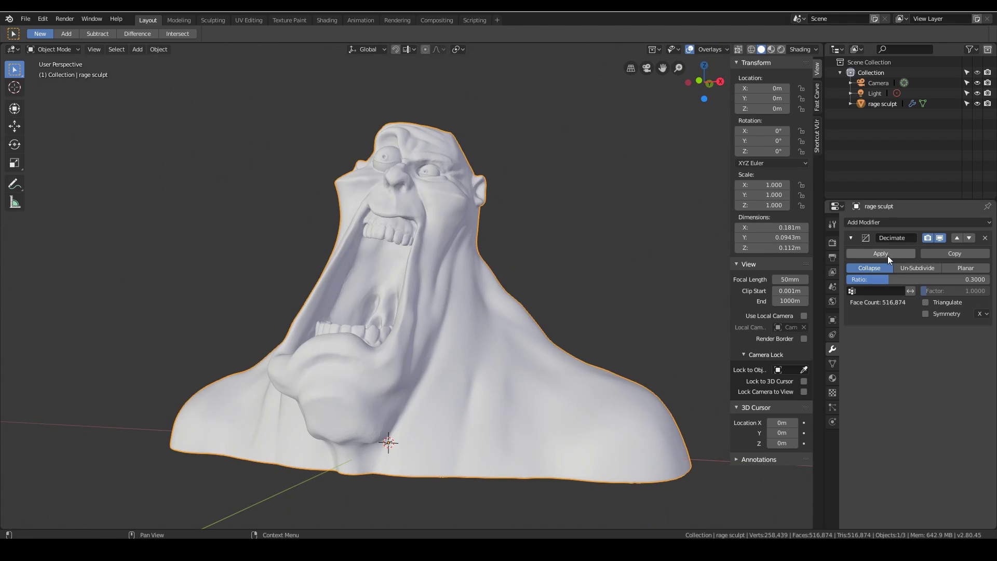
- Apply the Decimate modifier and re-export the bust as an STL file
left_click(887, 254)
left_click(24, 19)
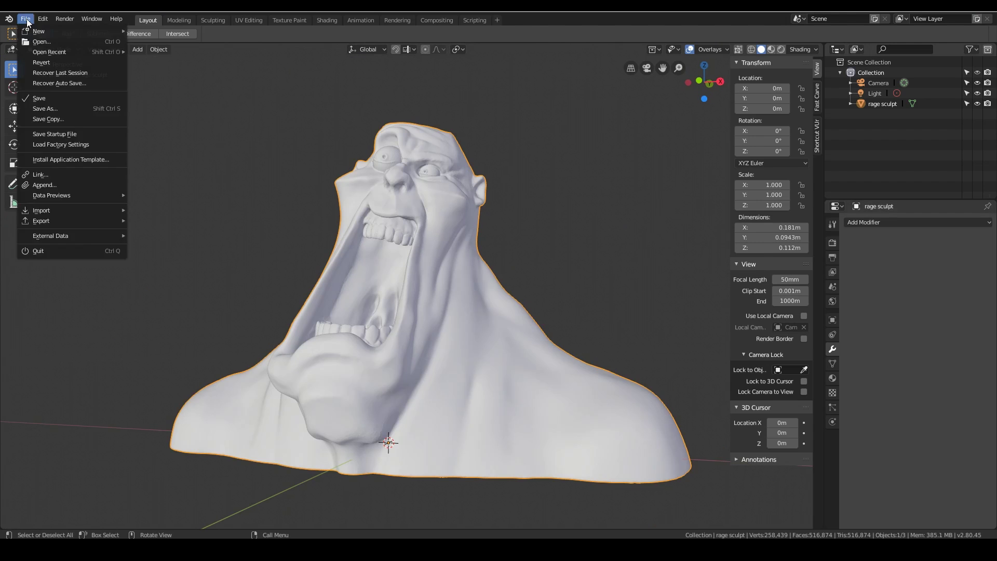
left_click(154, 283)
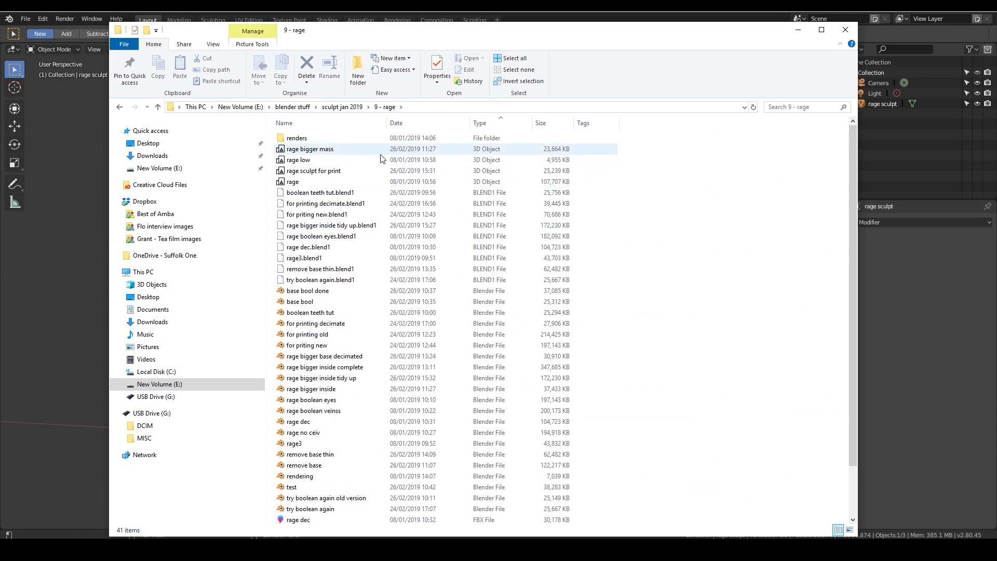